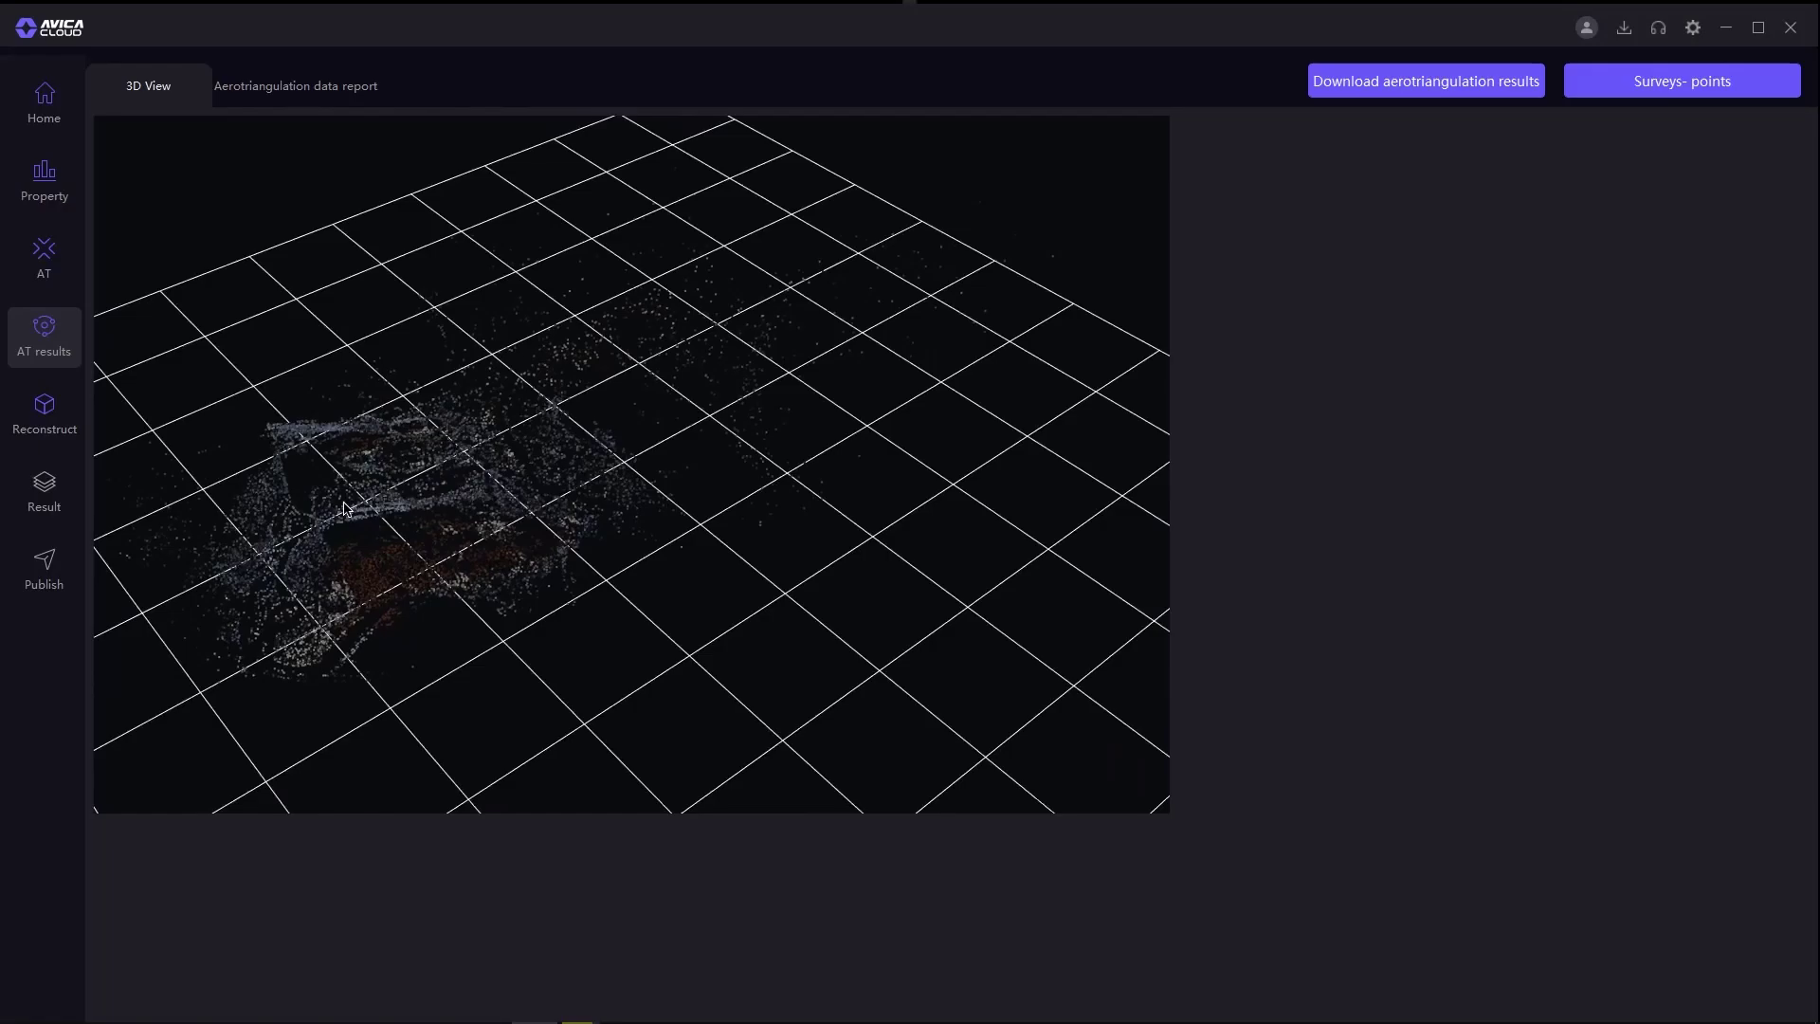
- Orbit the point cloud in the 3D View to see it from another angle
mouse_move(422, 352)
mouse_down()
mouse_move(505, 285)
mouse_move(752, 253)
mouse_move(764, 528)
mouse_move(721, 515)
mouse_up()
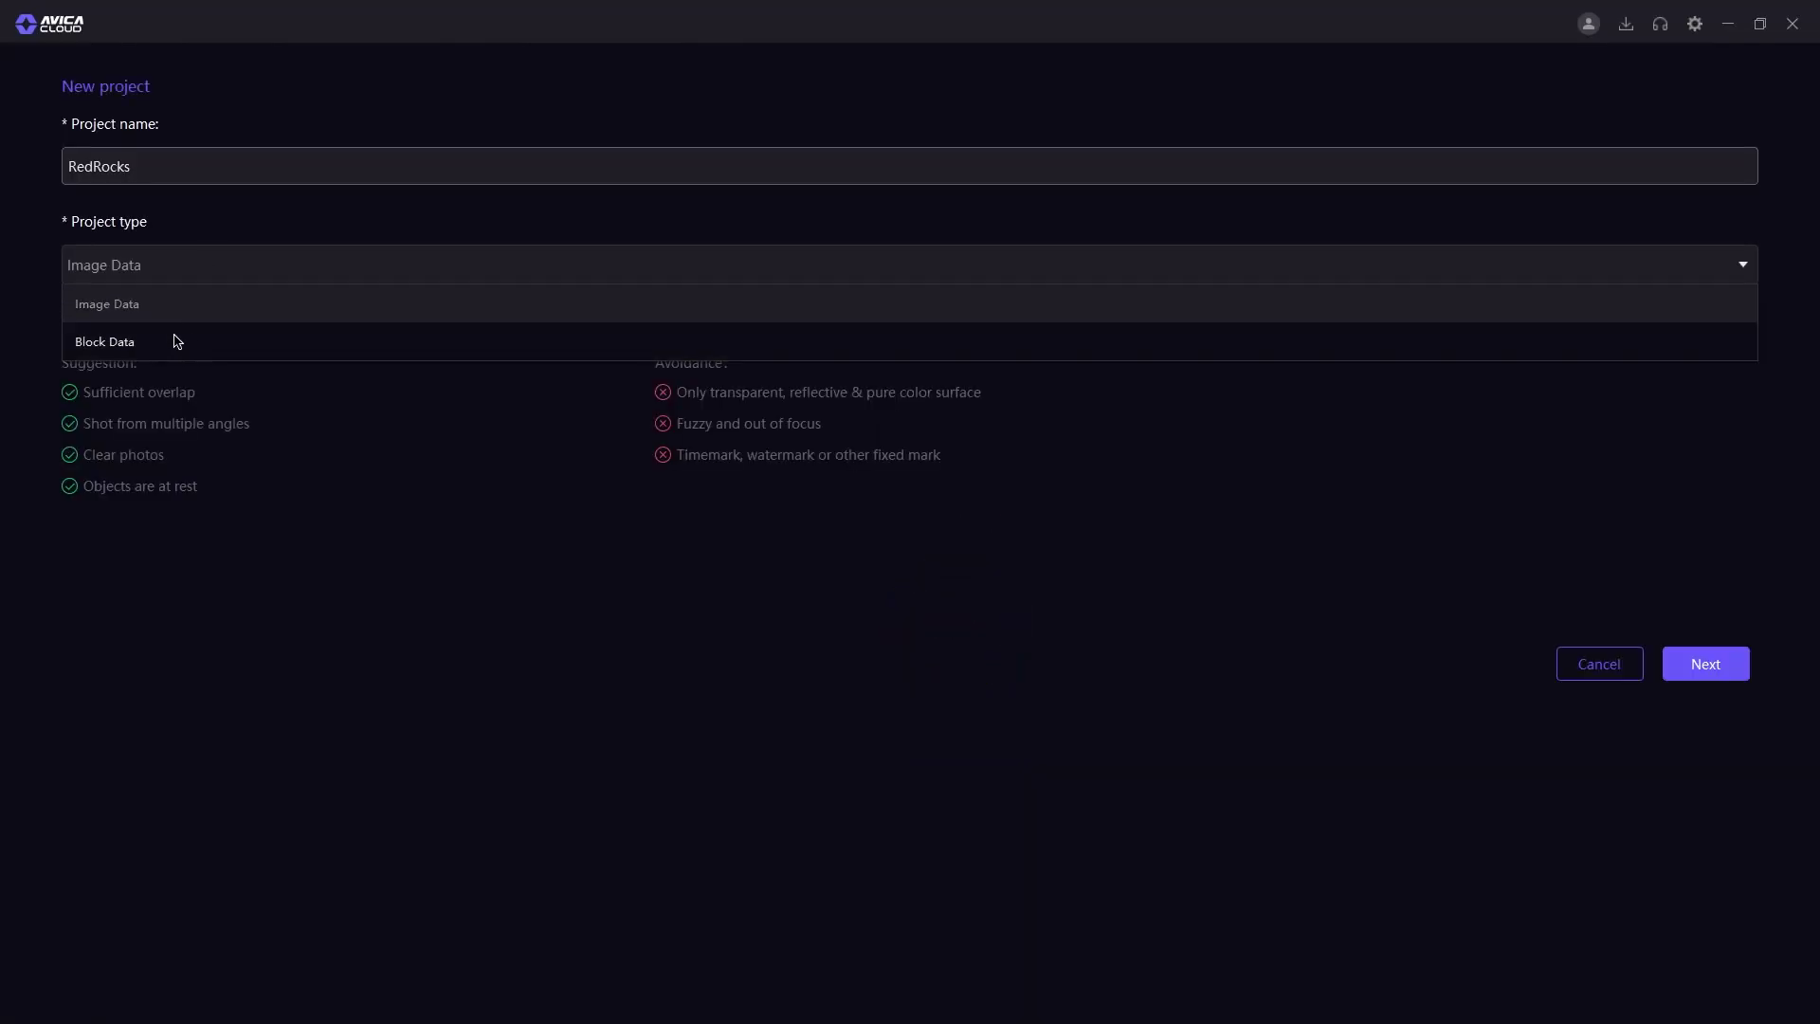
- Start a new RedRocks job and keep Image Data as its project type
click(172, 319)
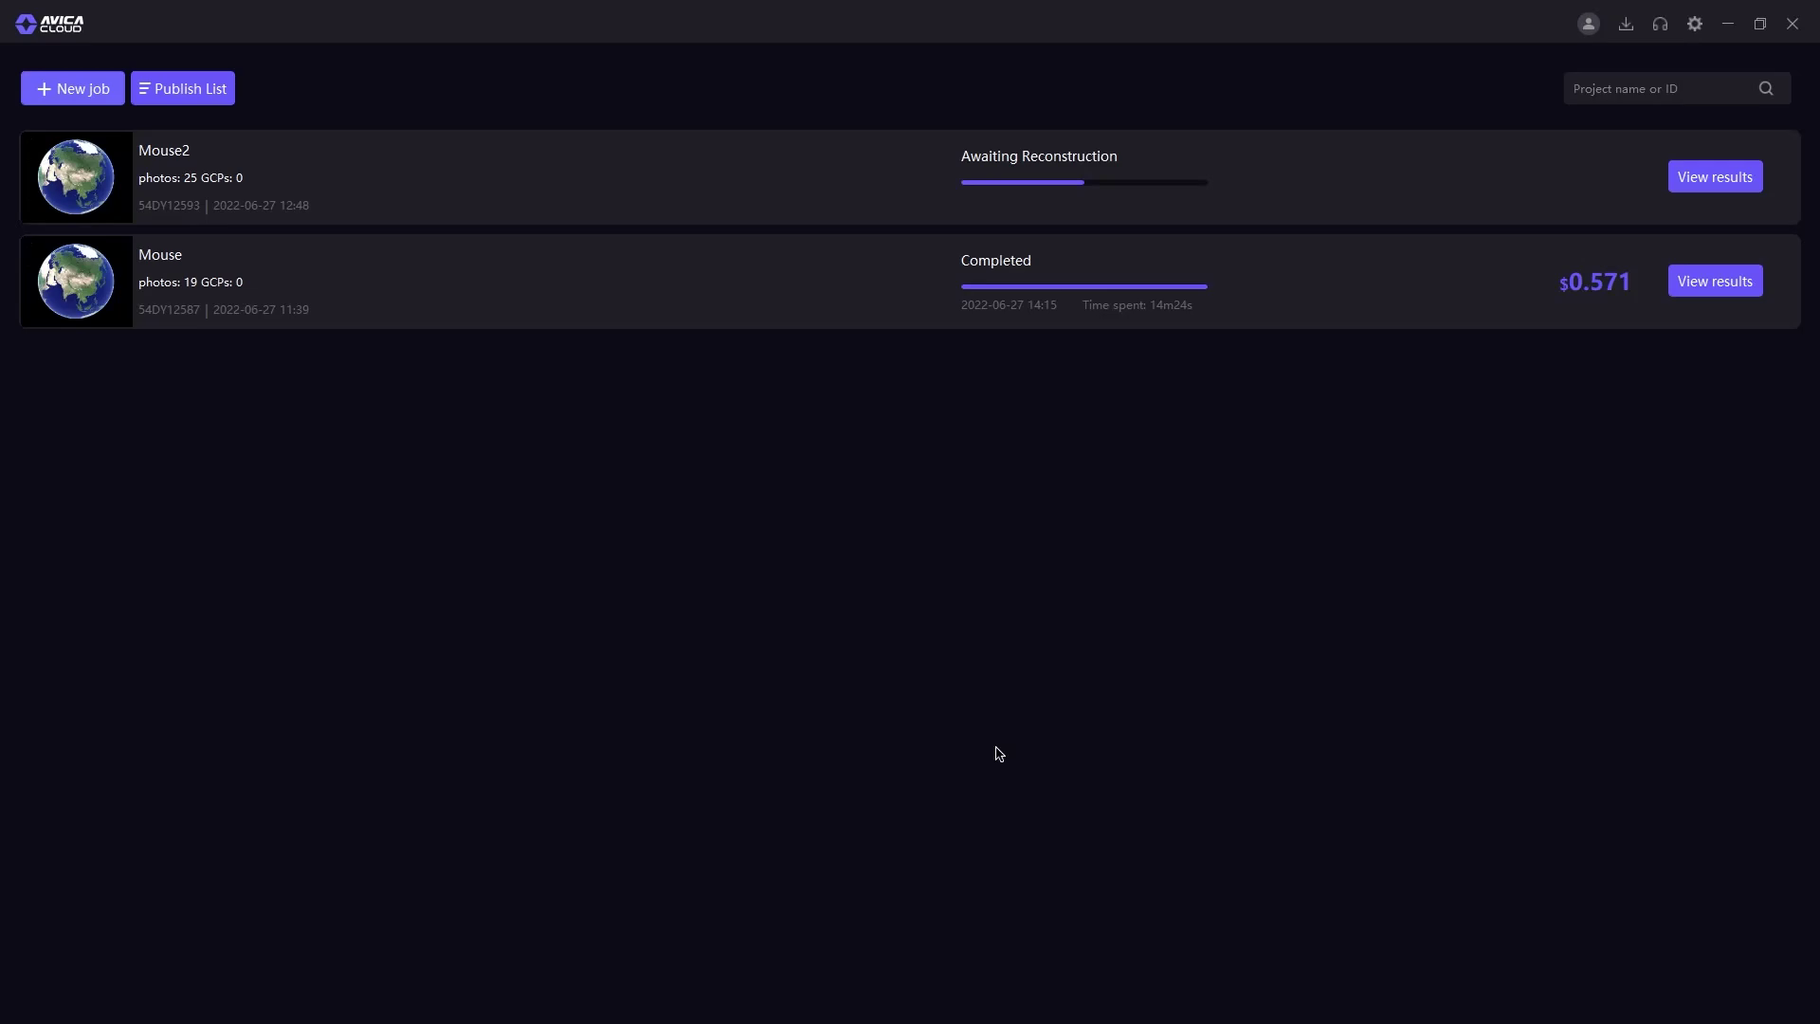
click(98, 84)
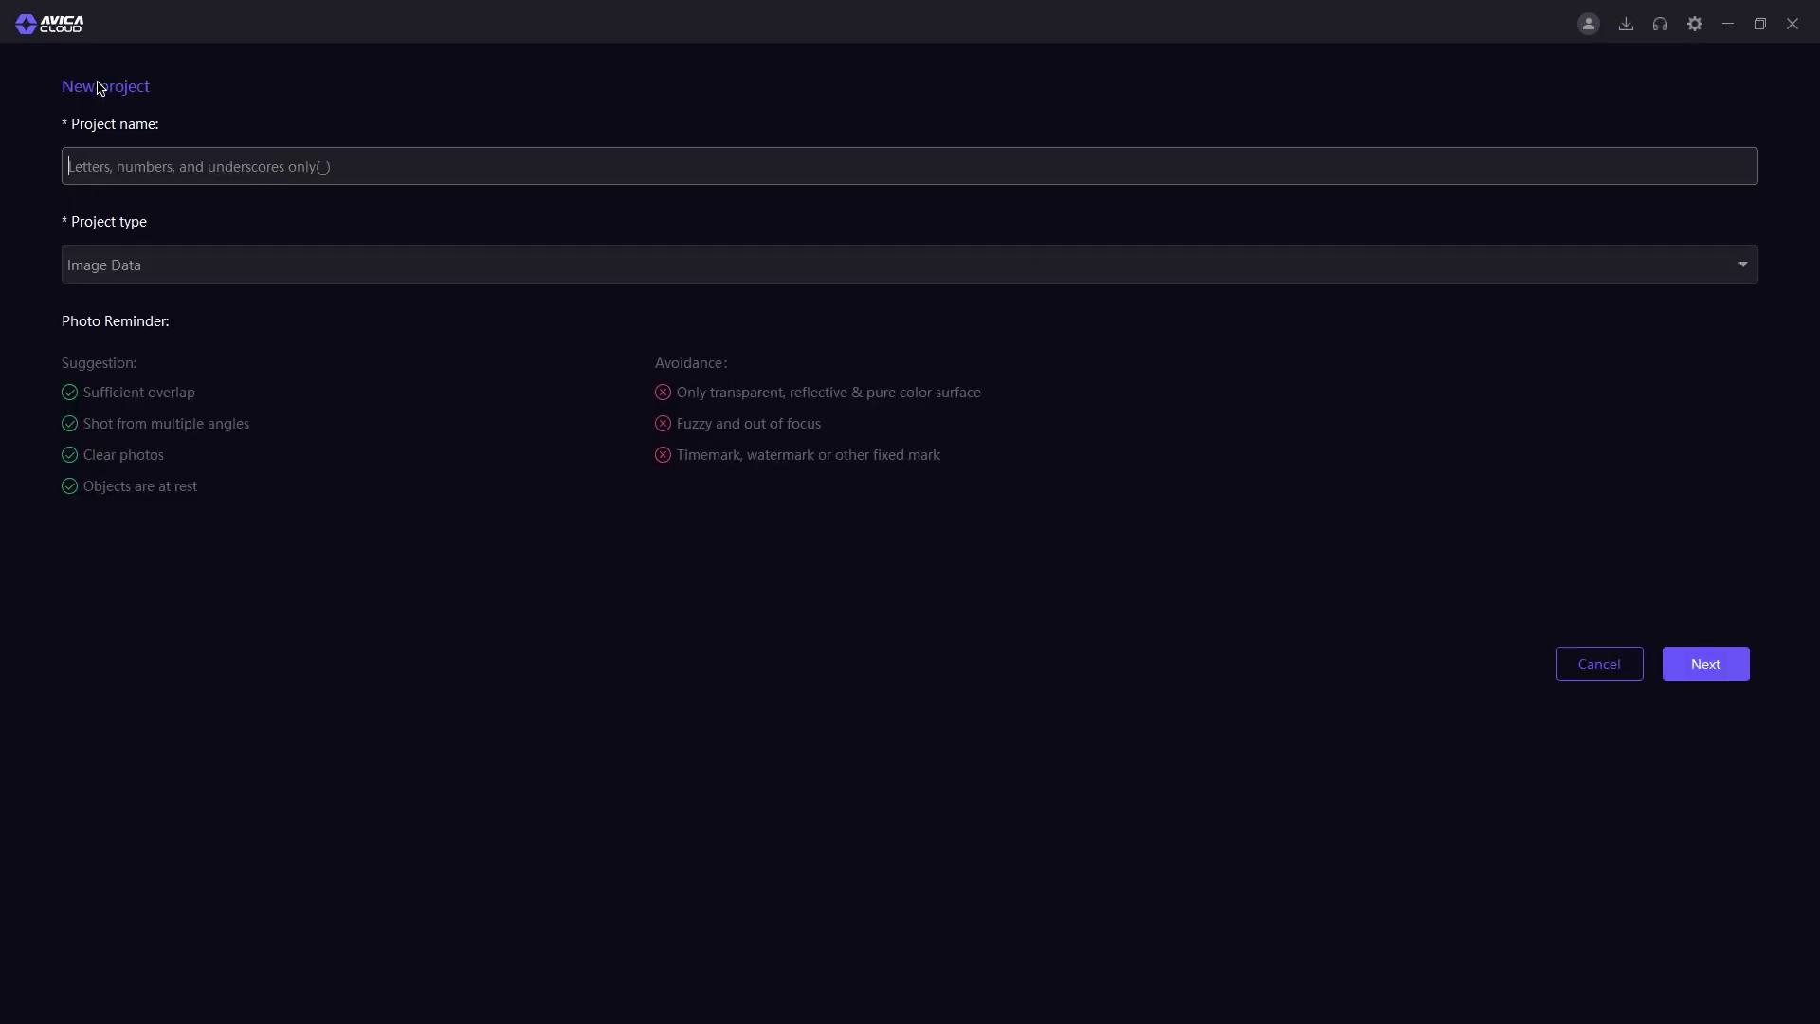
text(RedRocks)
click(207, 259)
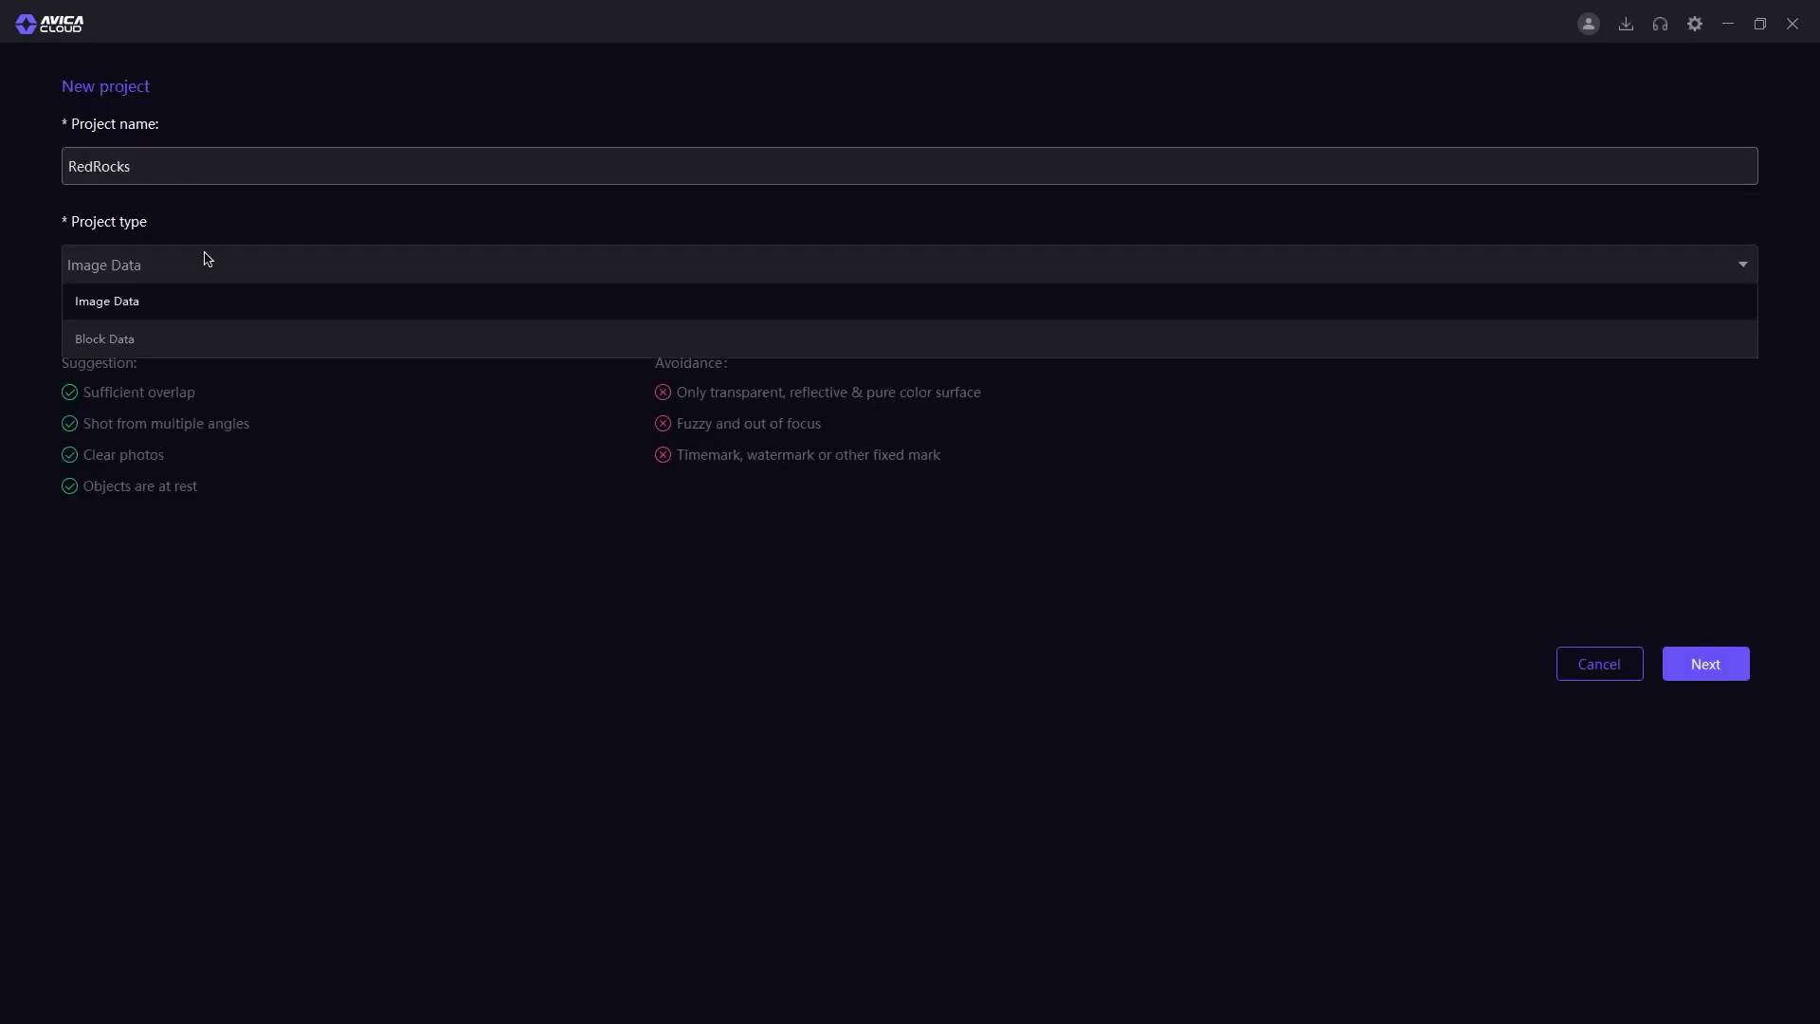
click(172, 318)
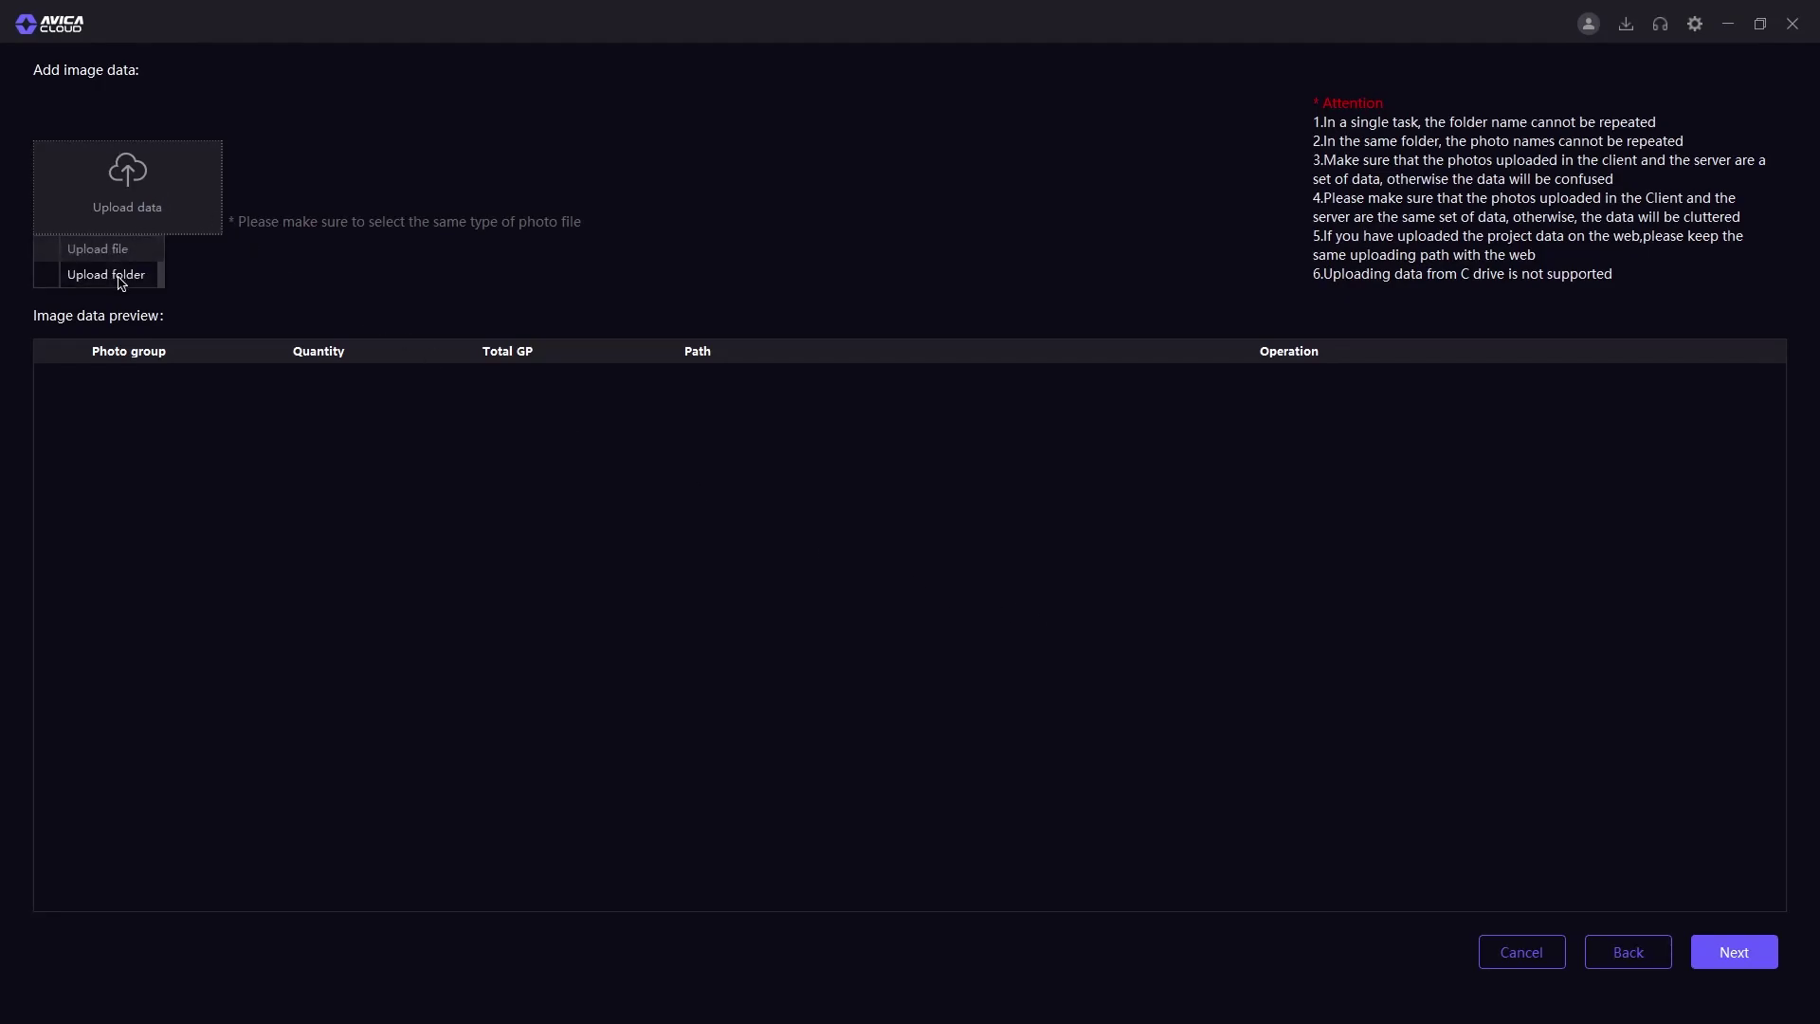
- Upload the DroneMapper-RedRocks-Oblique photo folder from the D: drive after the C: drive copy is rejected
click(122, 283)
click(1022, 537)
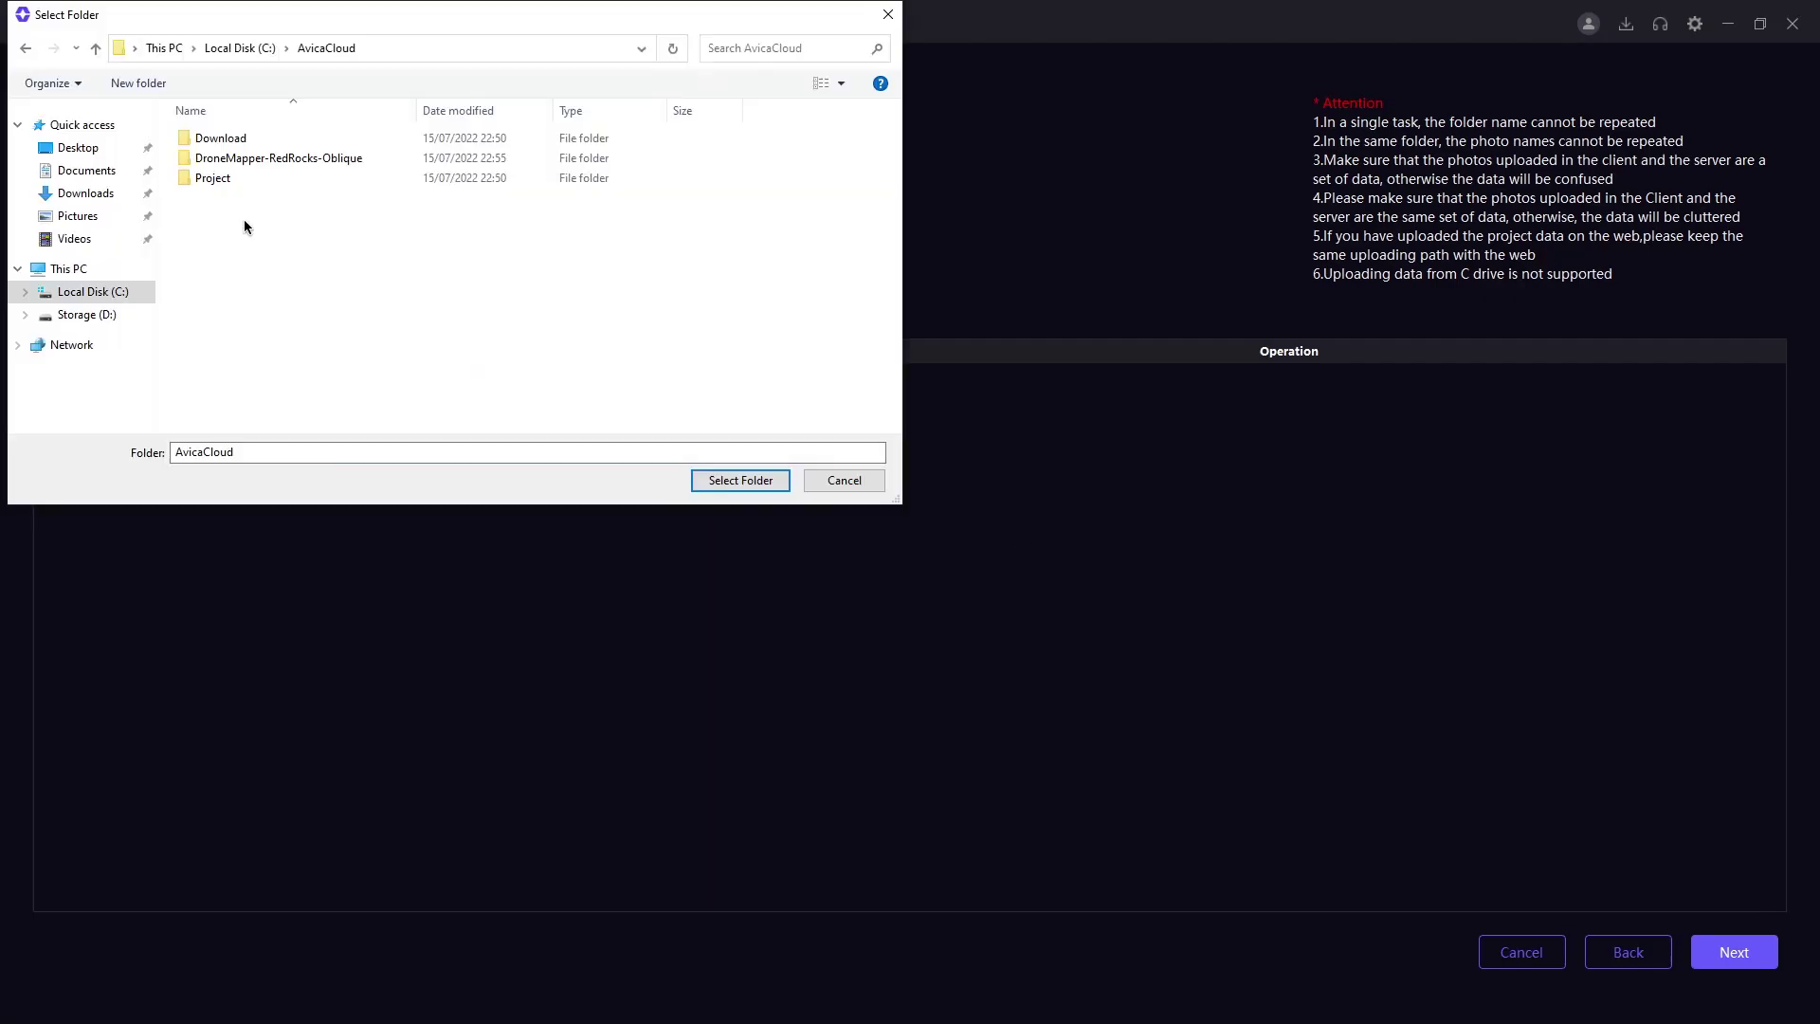
click(759, 490)
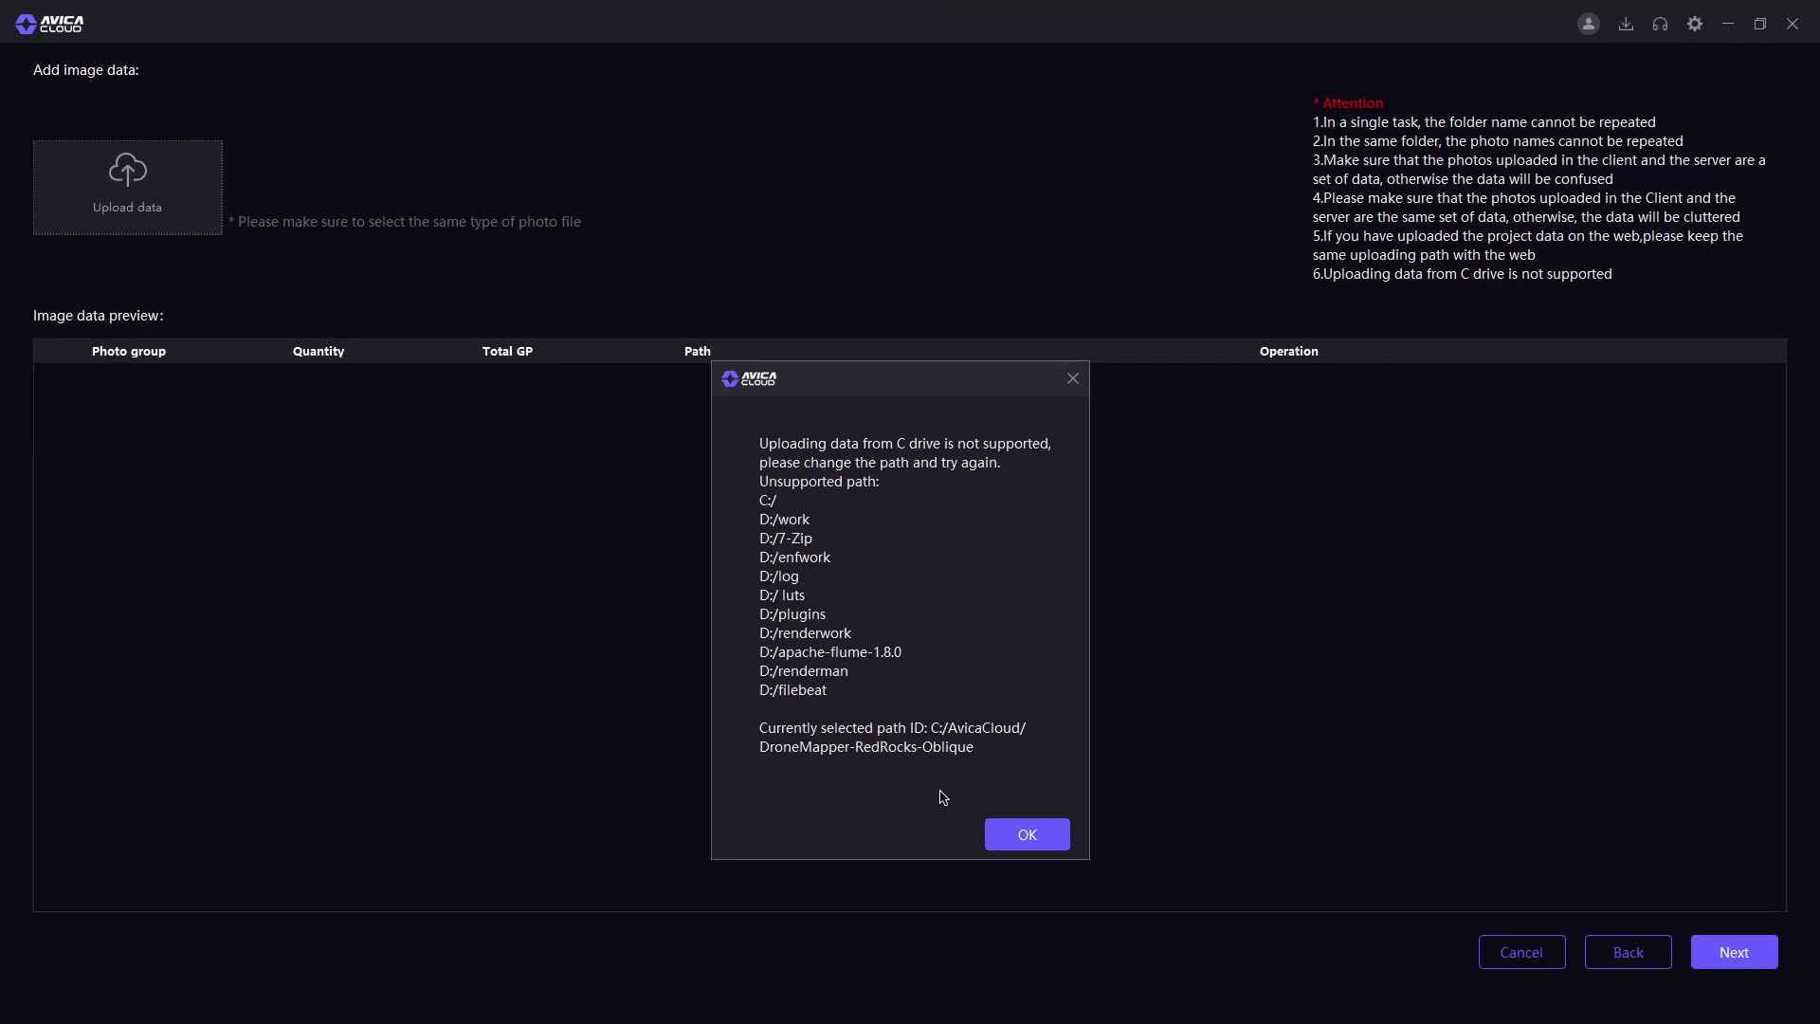
click(1027, 834)
click(113, 272)
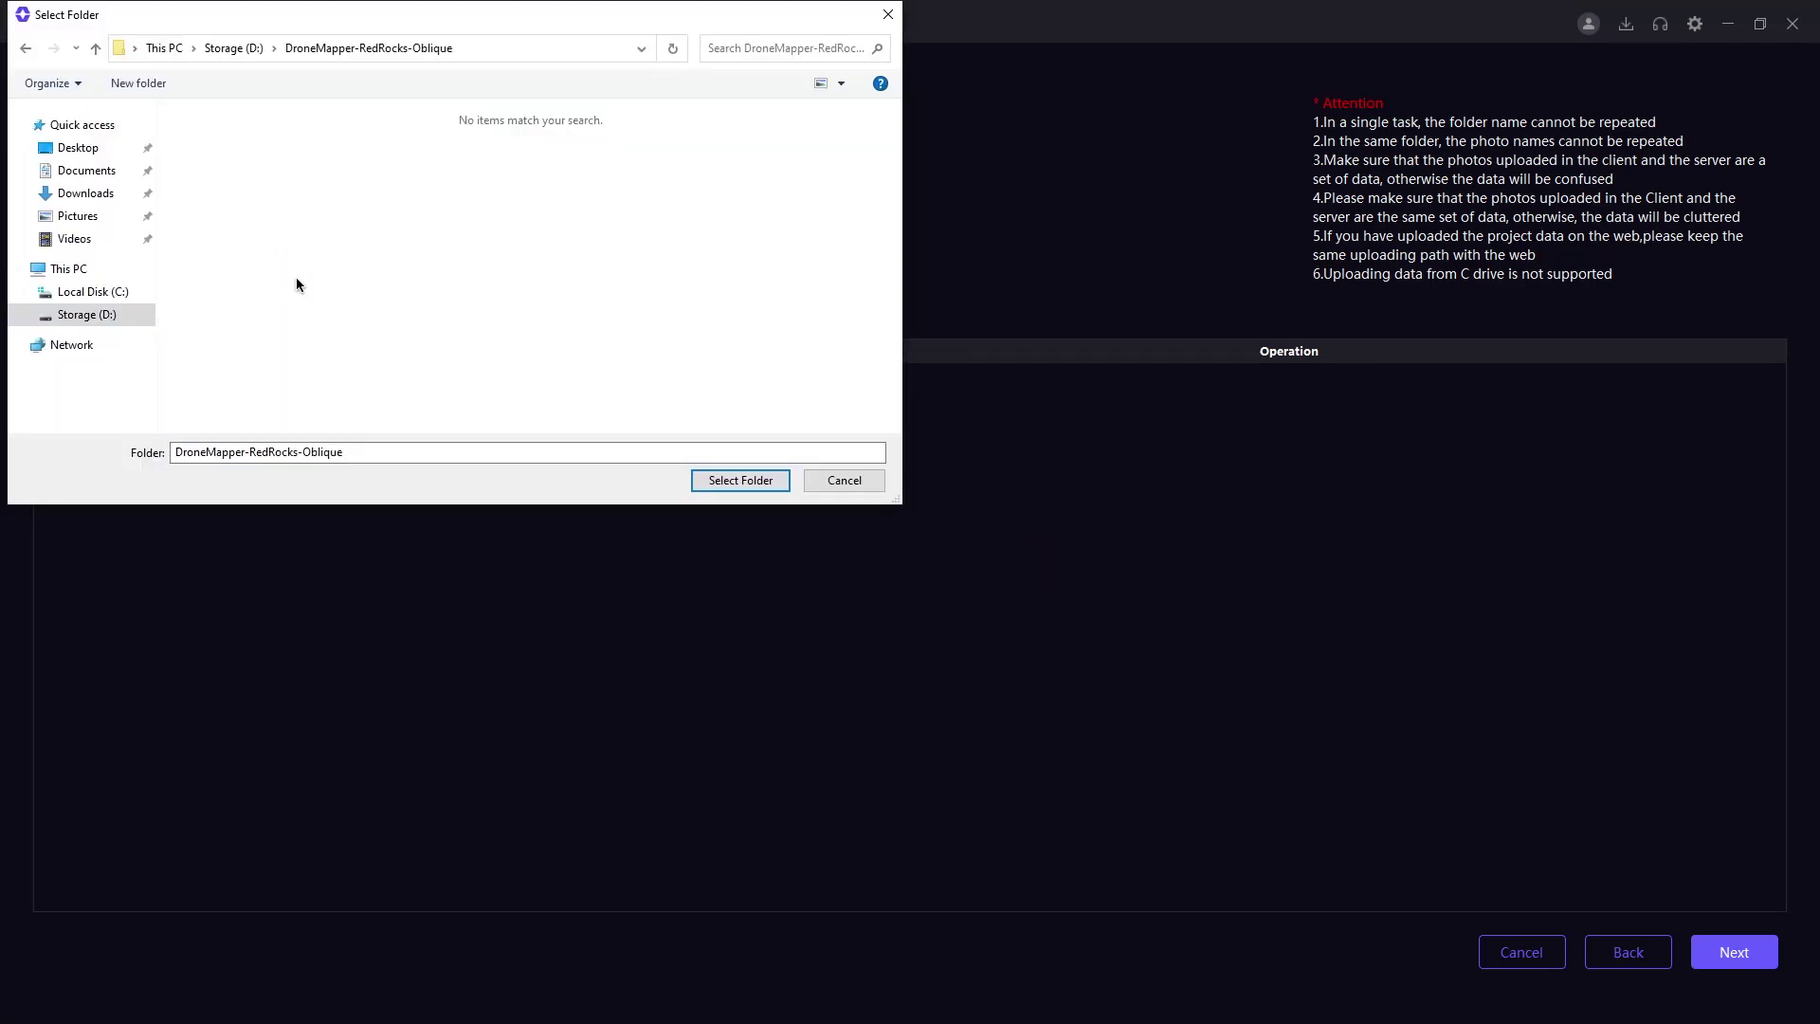
click(738, 484)
- Review the 45-photo property table and submit the images for upload
click(1723, 960)
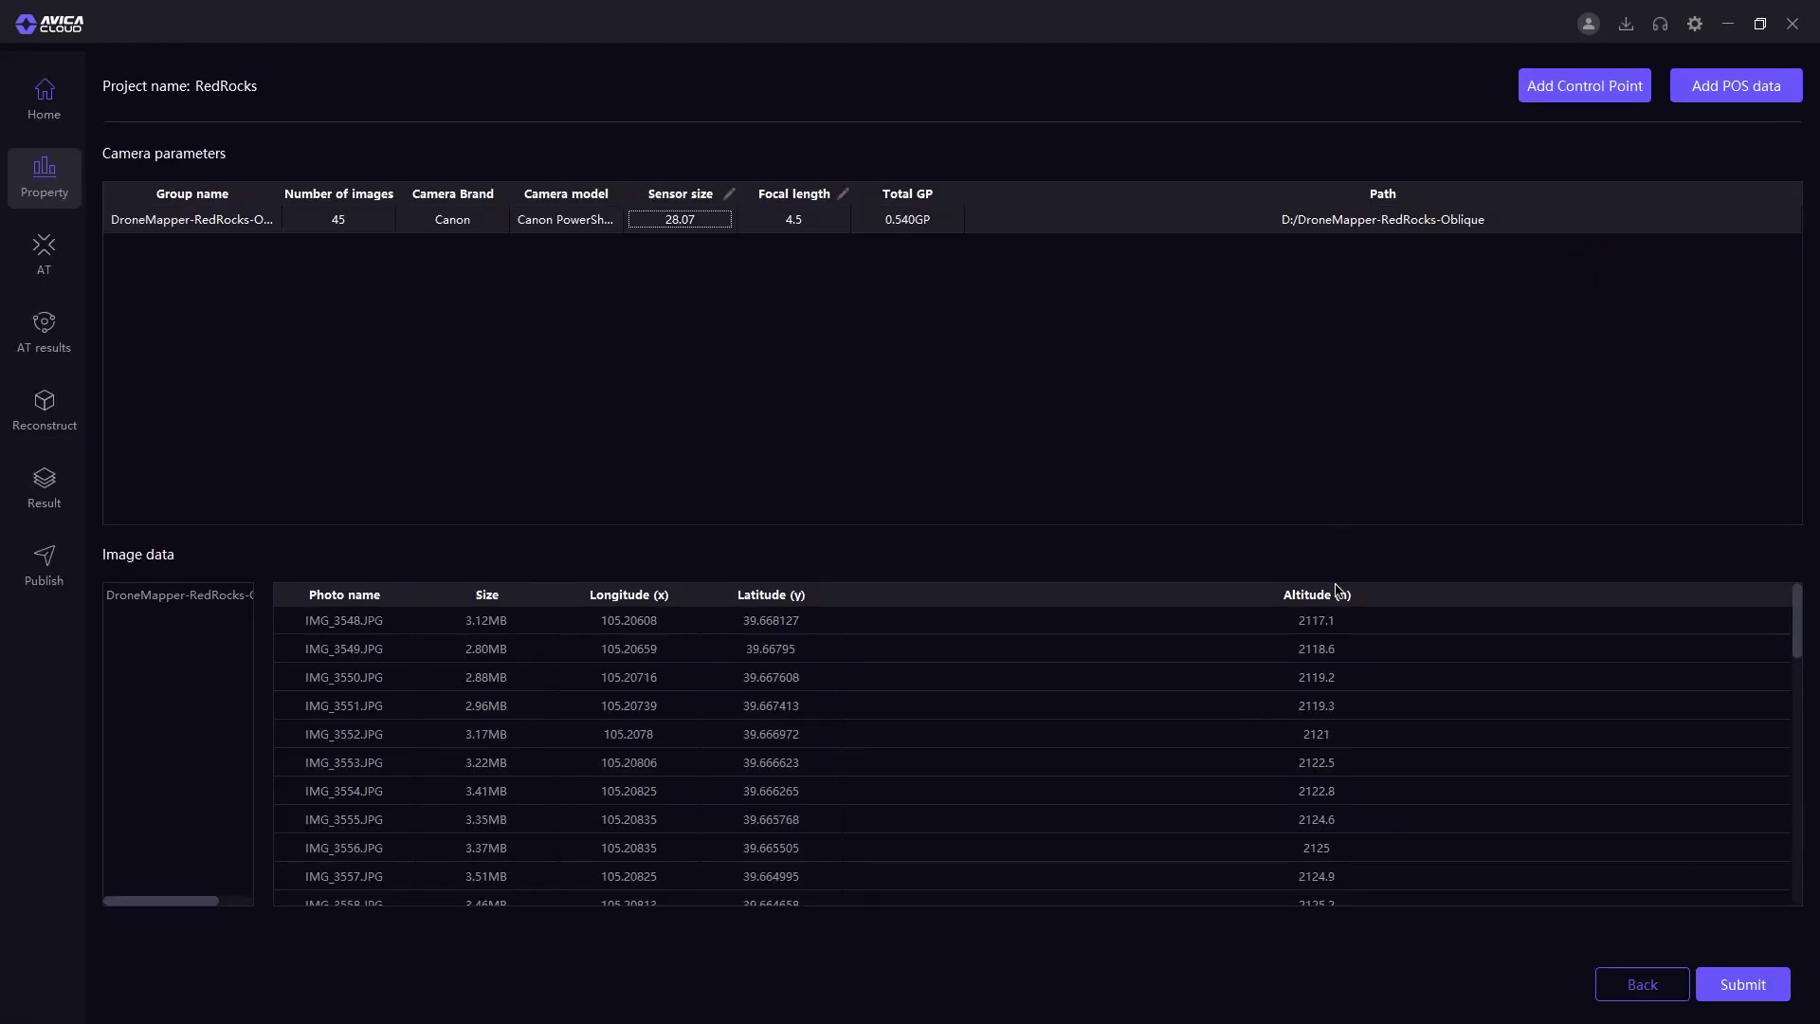
scroll(1330, 678, down, 2)
scroll(1328, 679, down, 2)
scroll(901, 722, down, 3)
scroll(745, 725, down, 4)
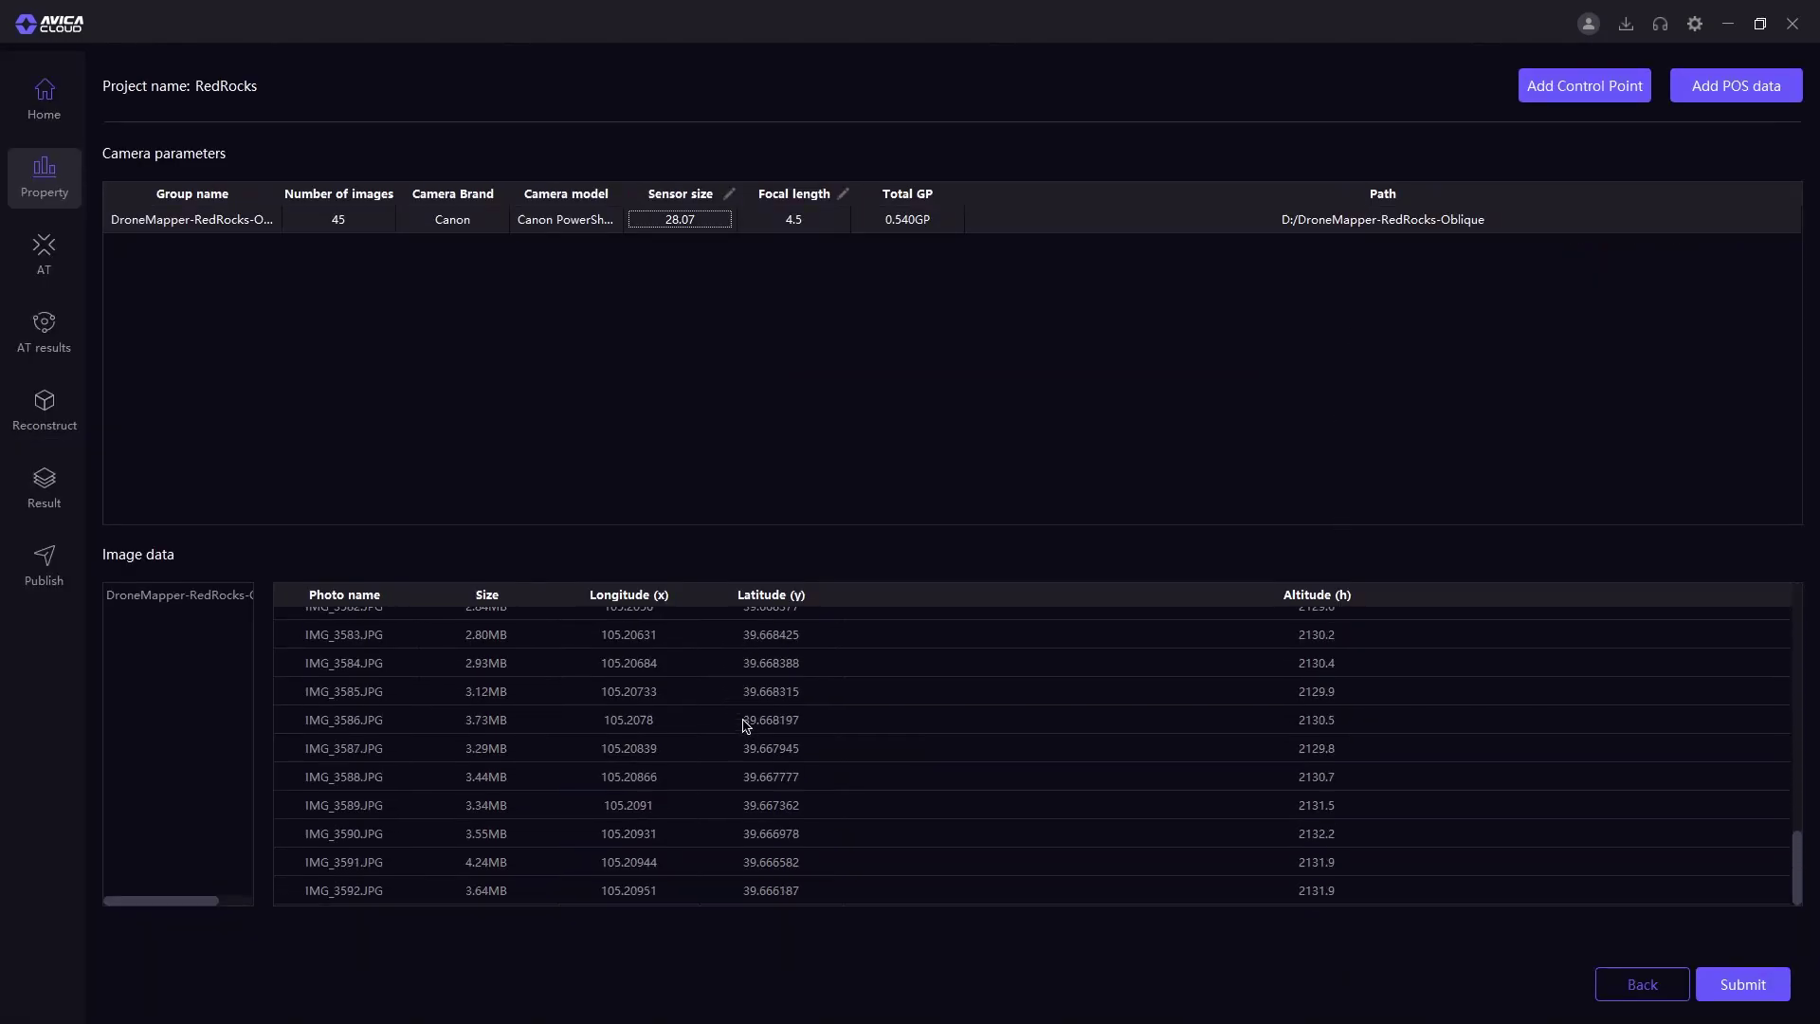
scroll(808, 761, up, 9)
scroll(817, 762, up, 2)
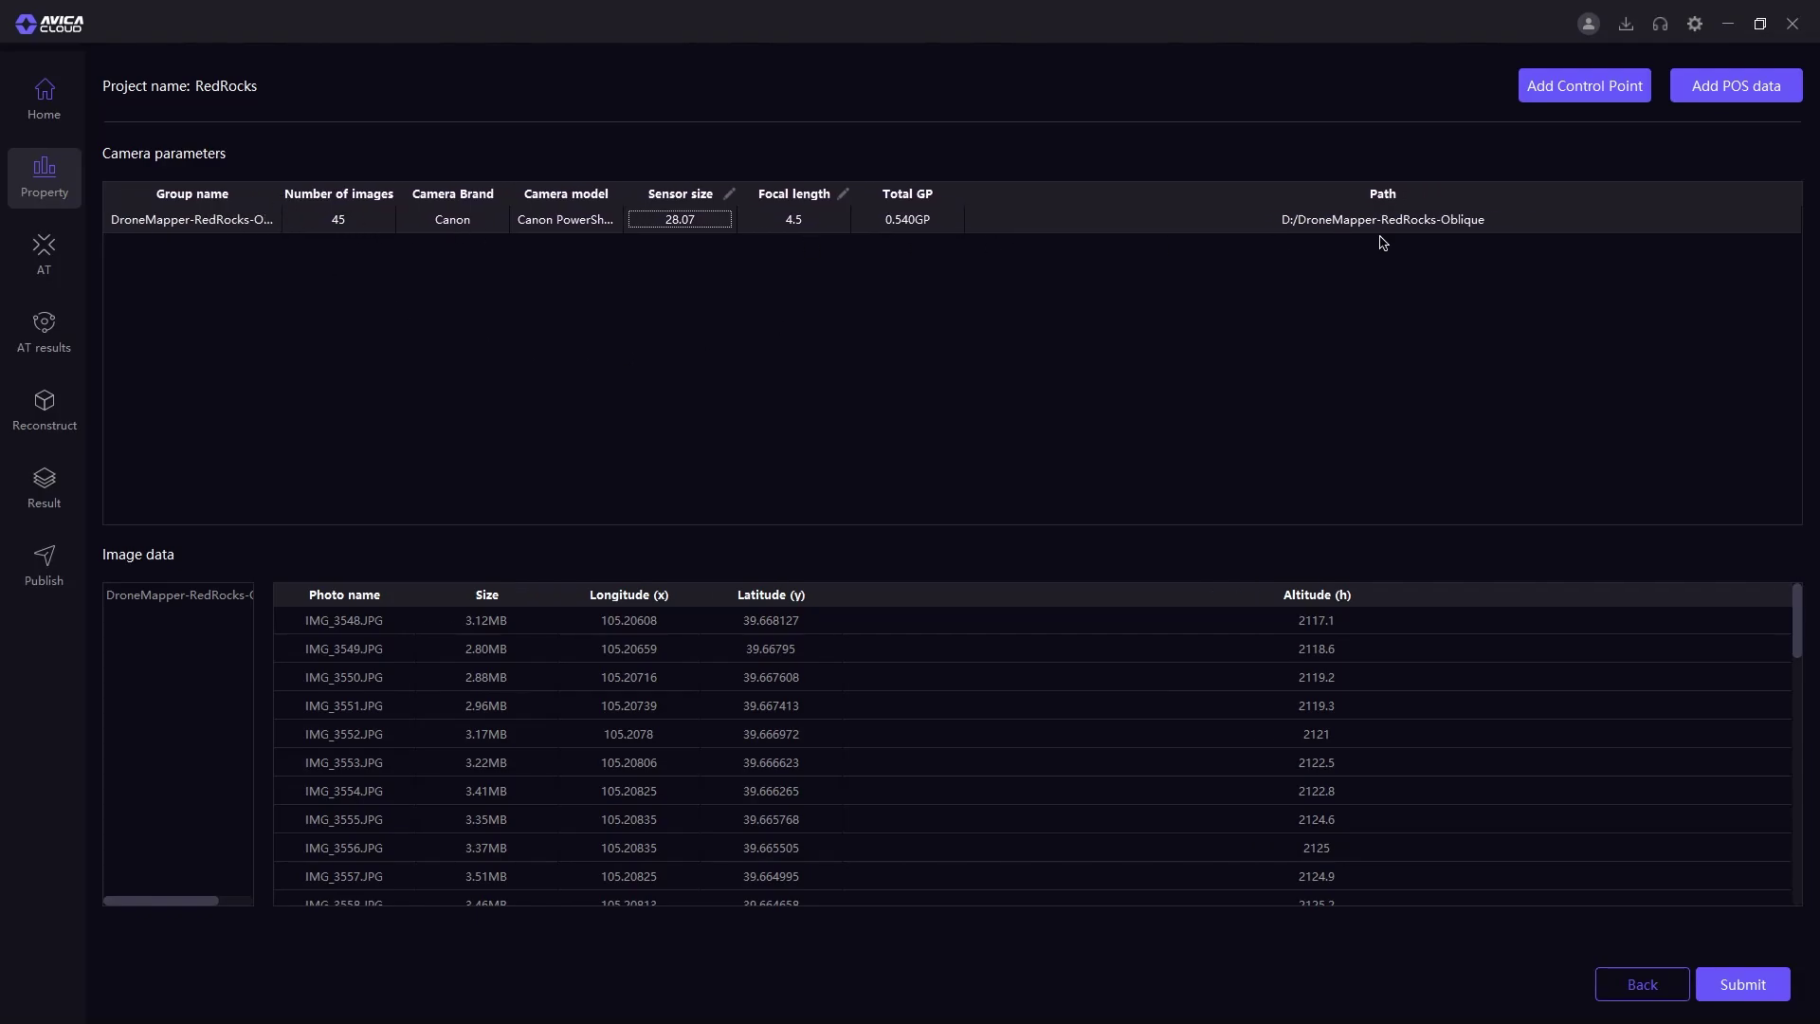
click(1741, 984)
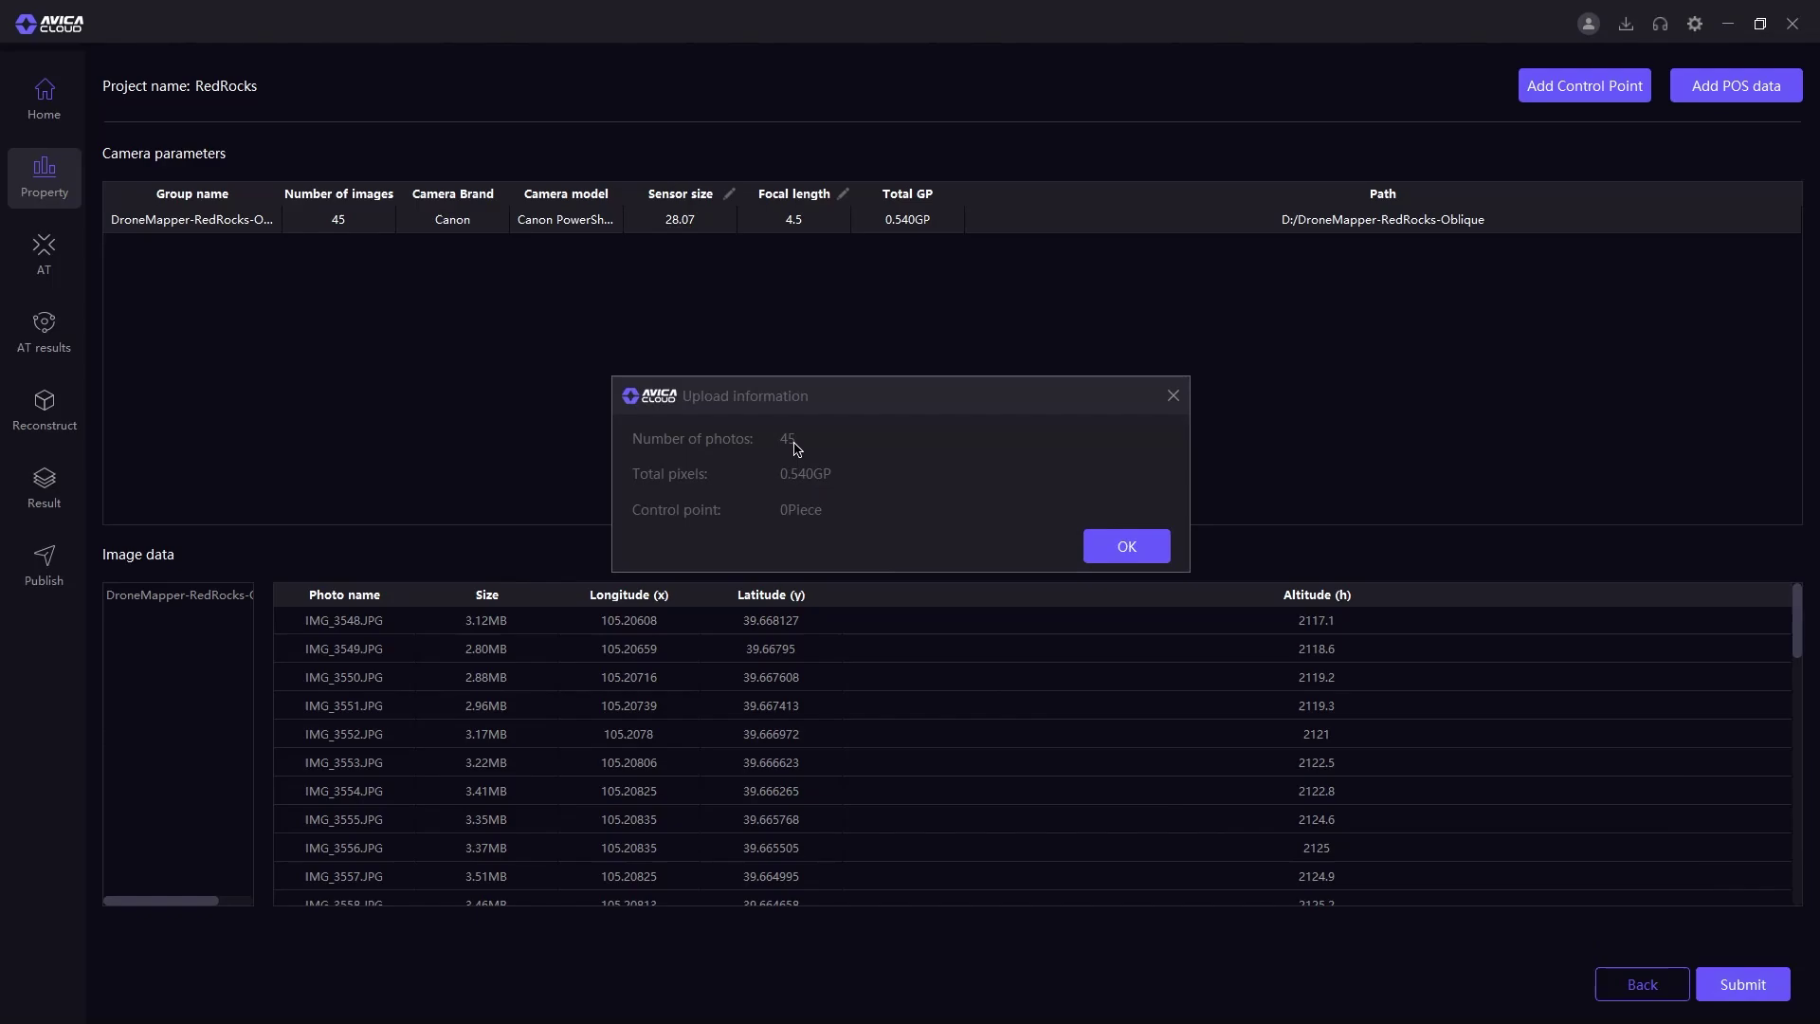
click(1126, 554)
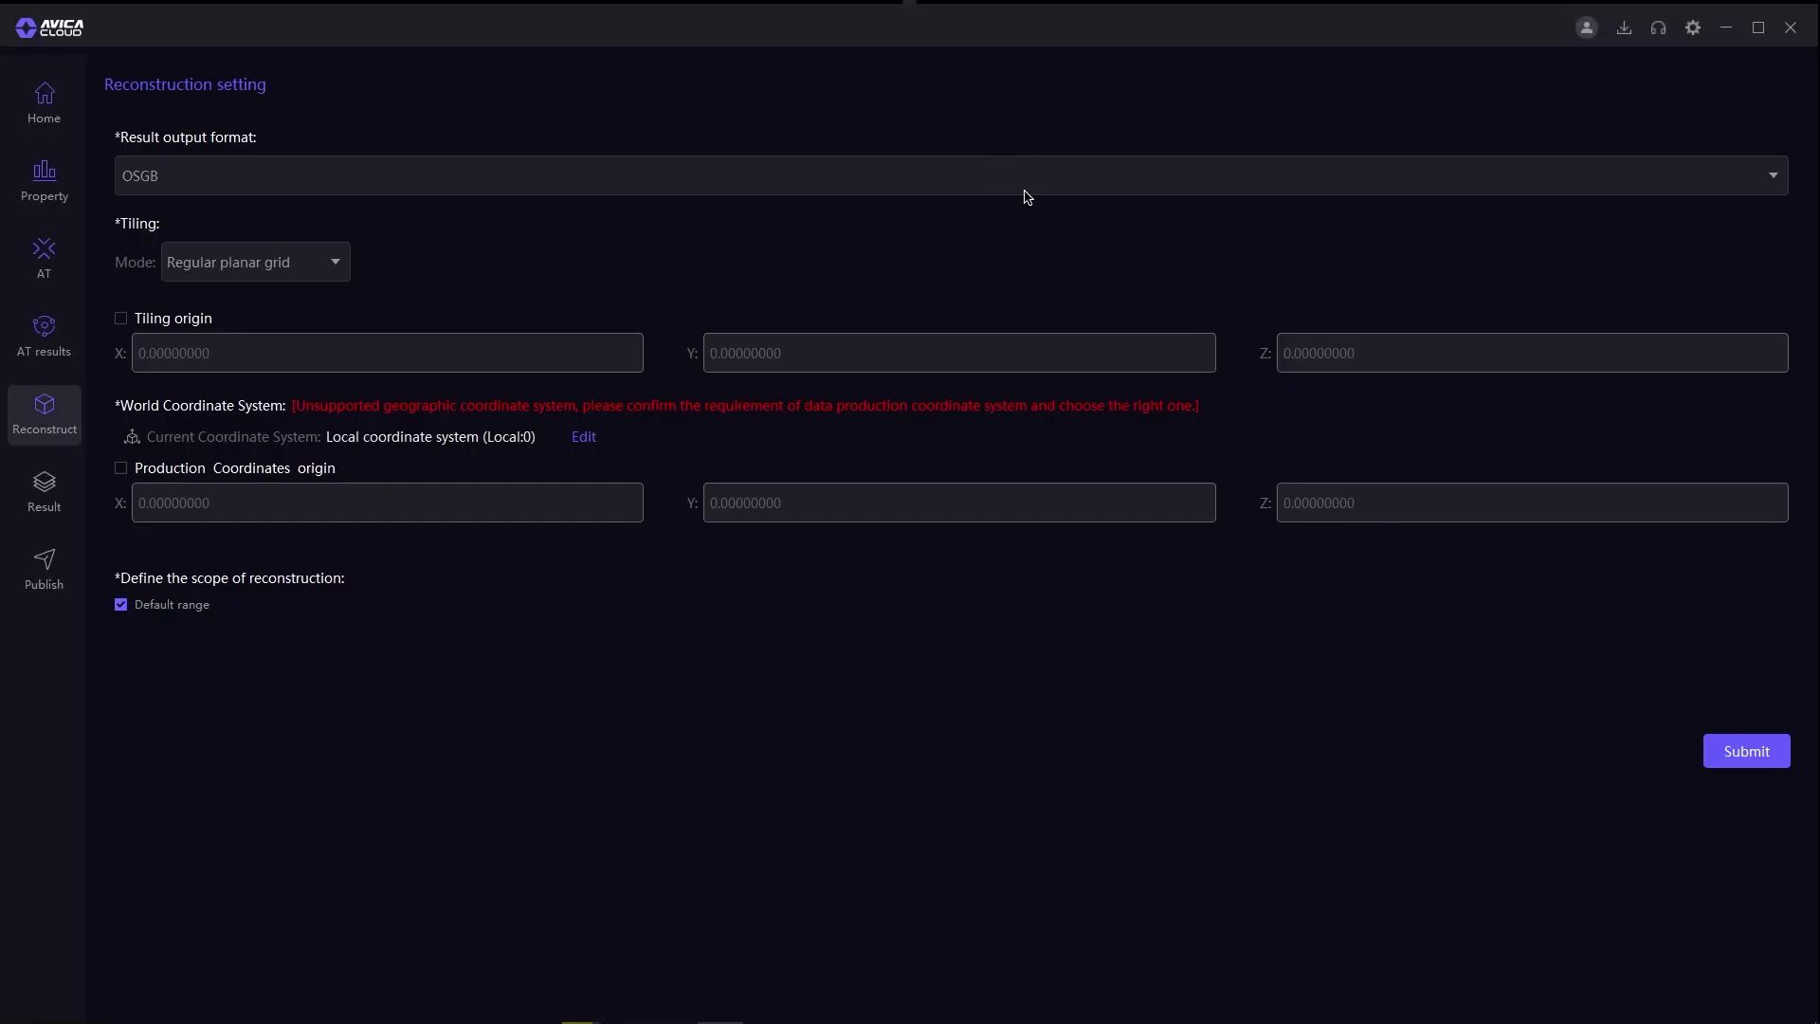
- Choose OSGB and OBJ output formats and submit the reconstruction settings
click(606, 181)
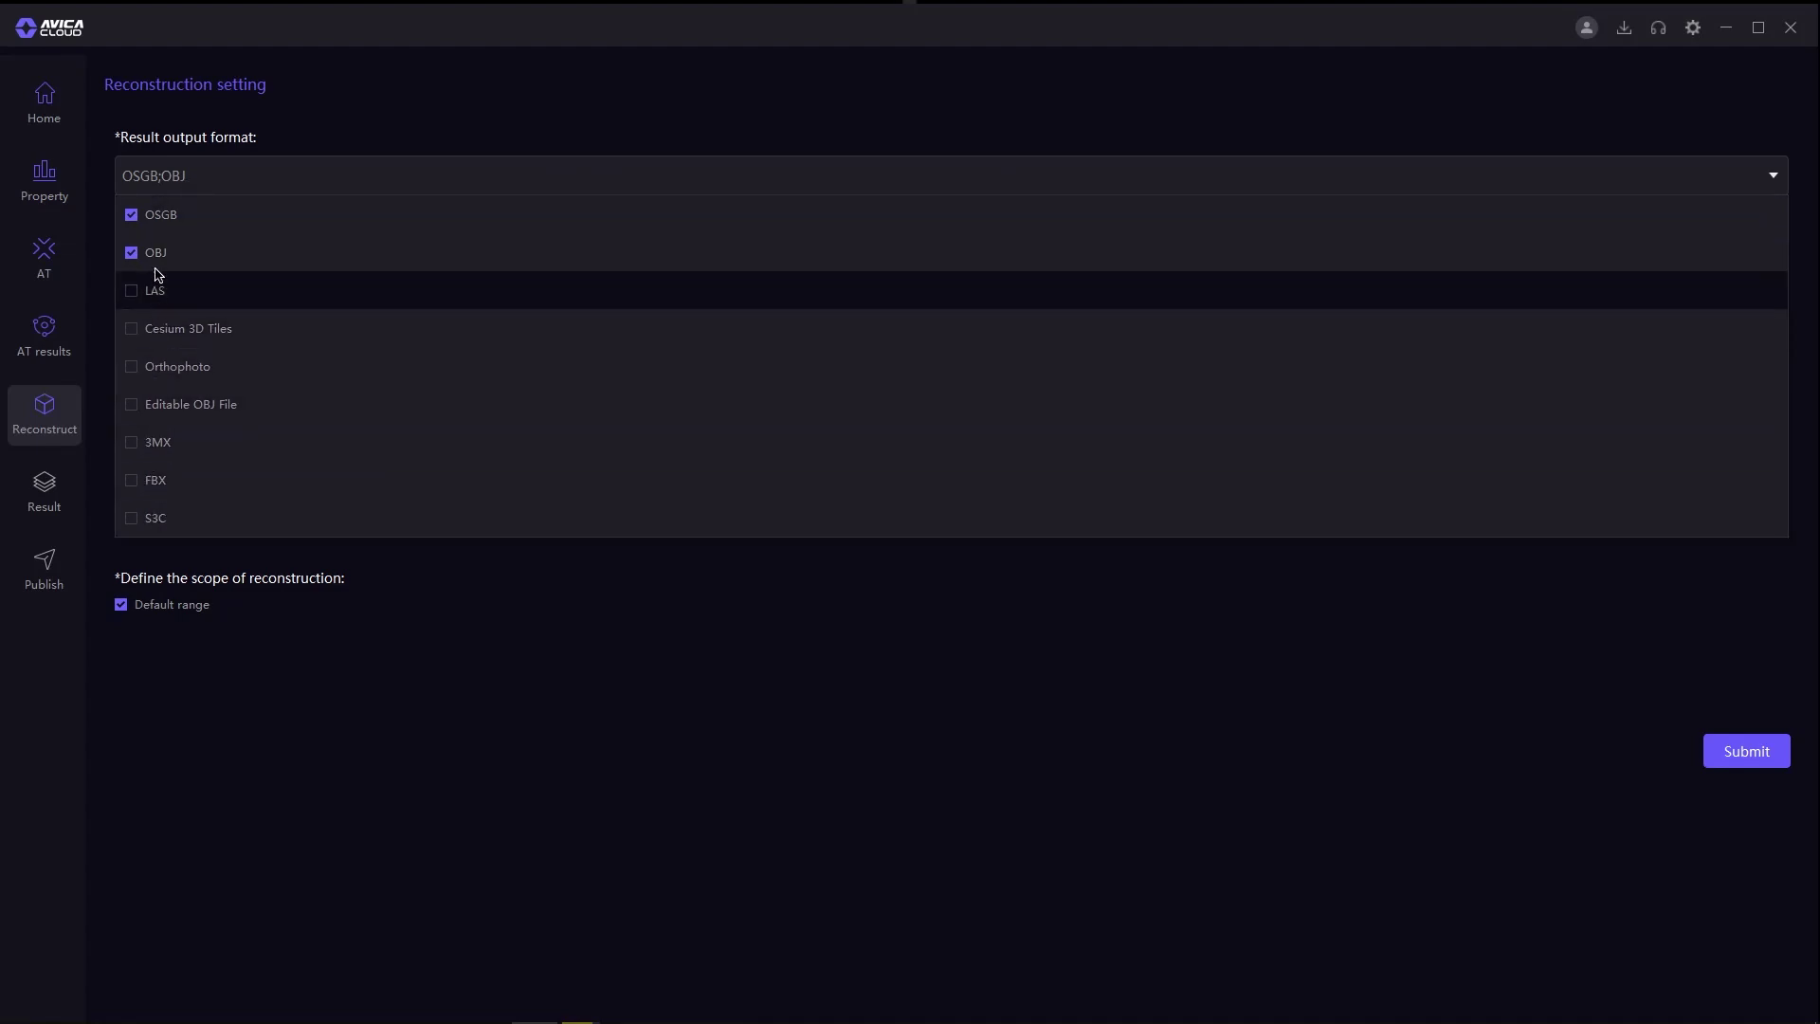
click(541, 677)
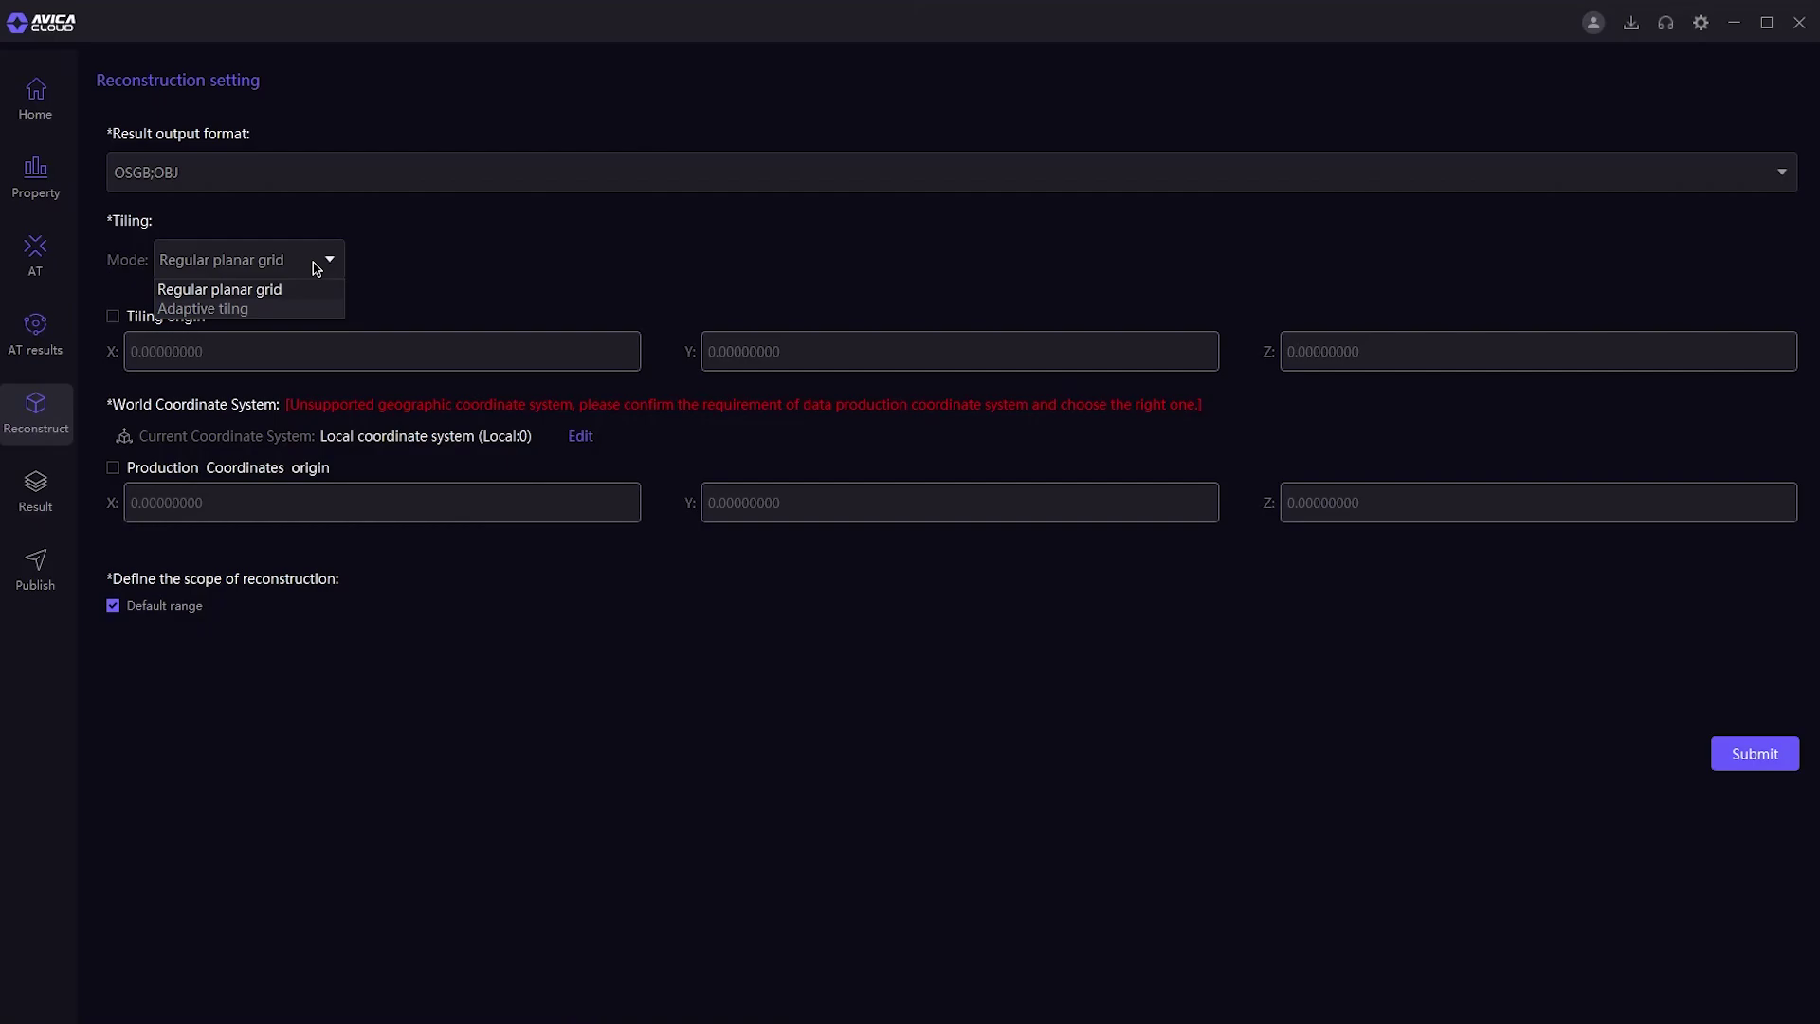
click(1757, 756)
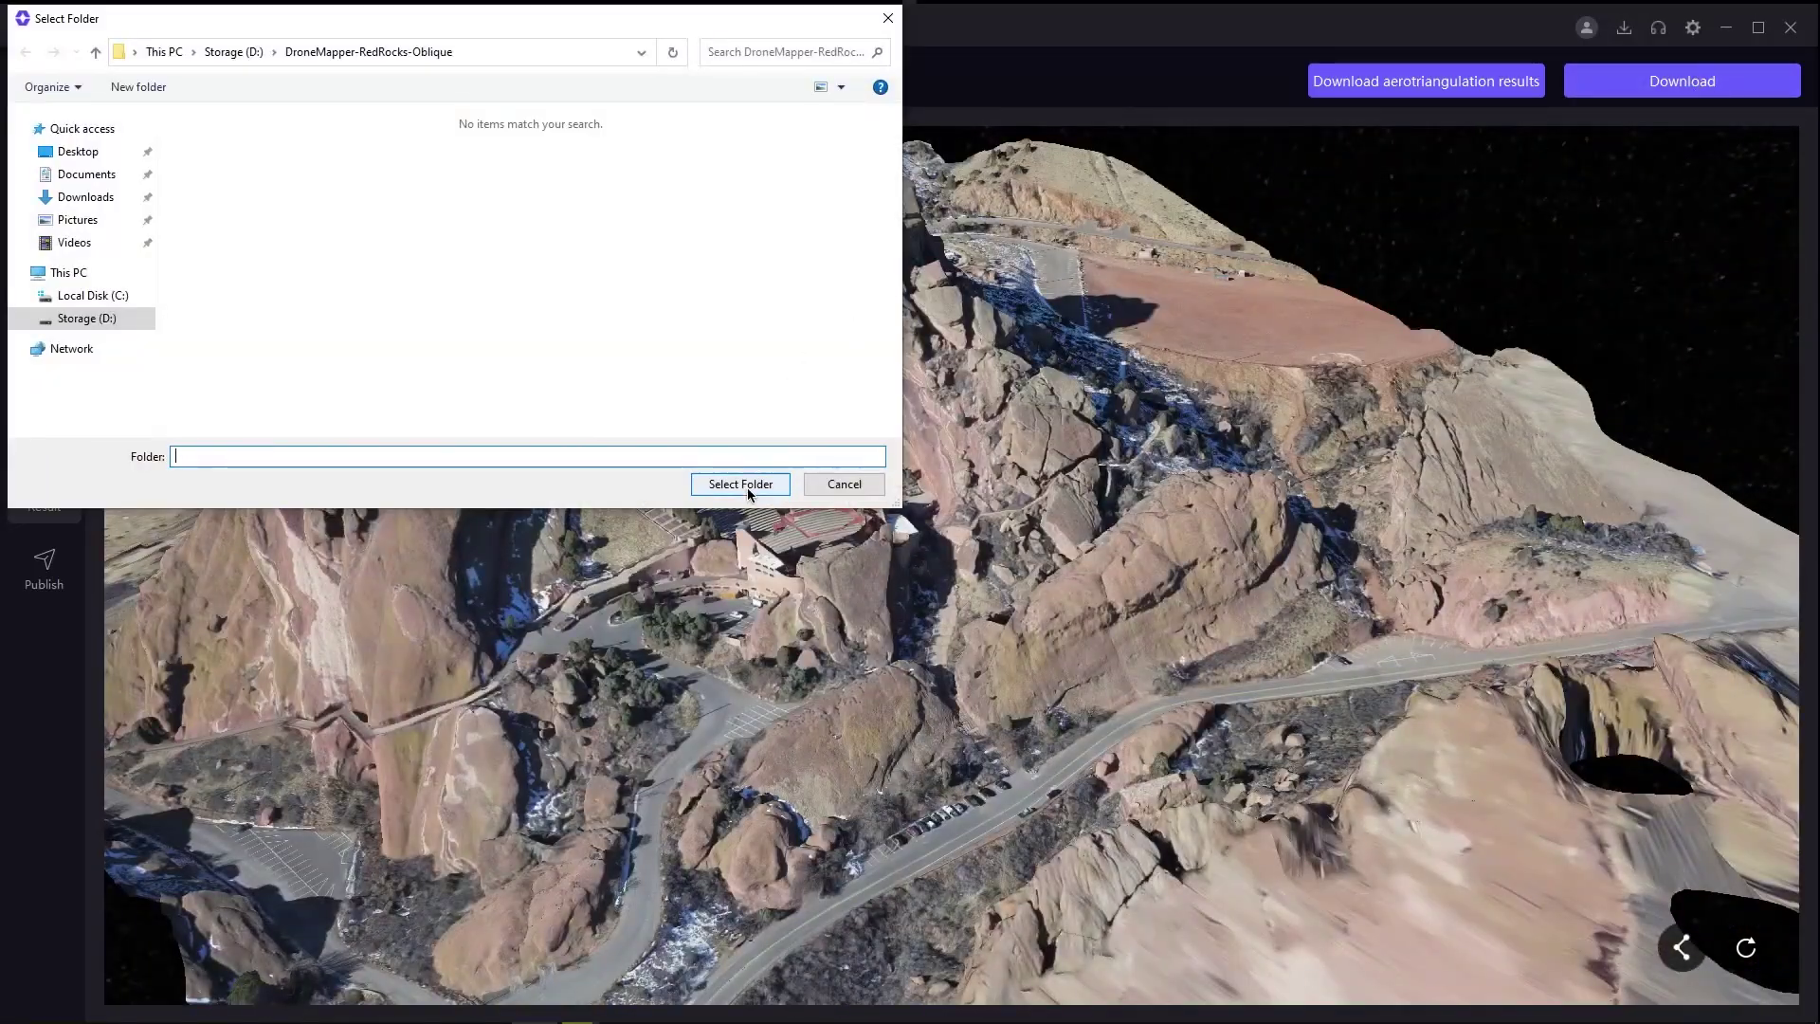
- Select the D: drive destination folder for the RedRocks model download
click(747, 488)
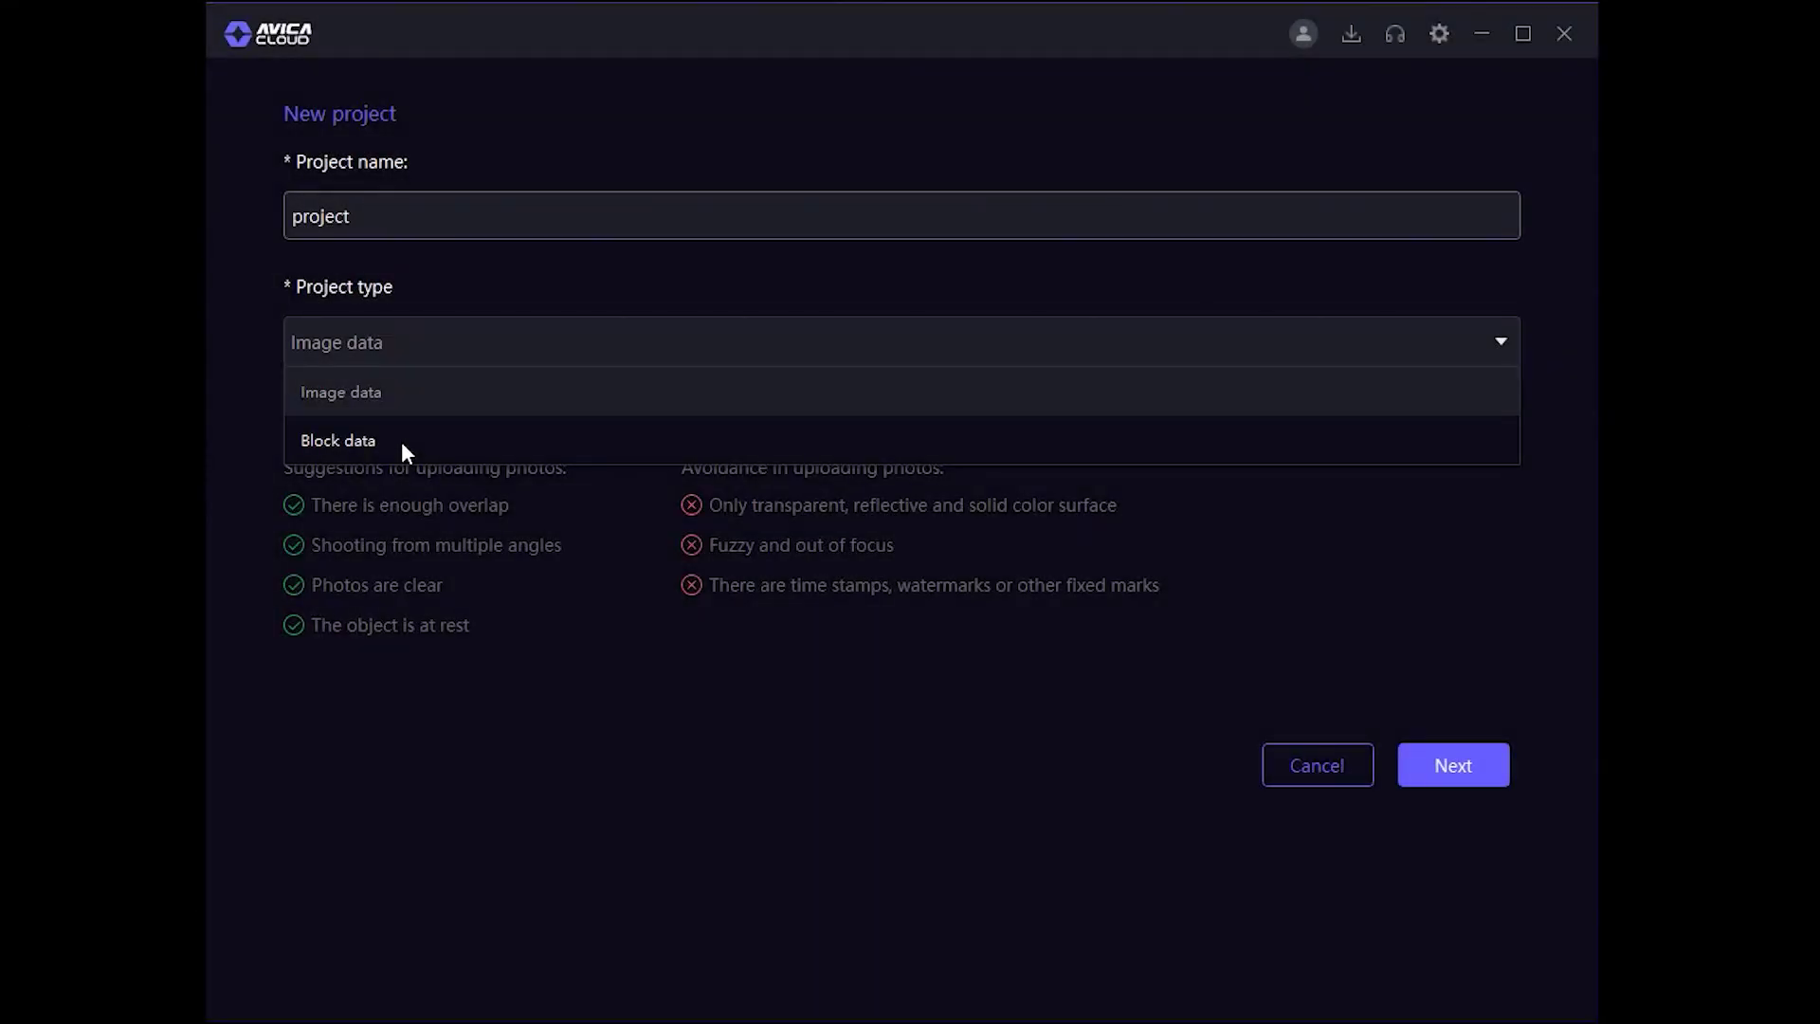
- Make the new project Block data and load block.xml as its block file
click(401, 440)
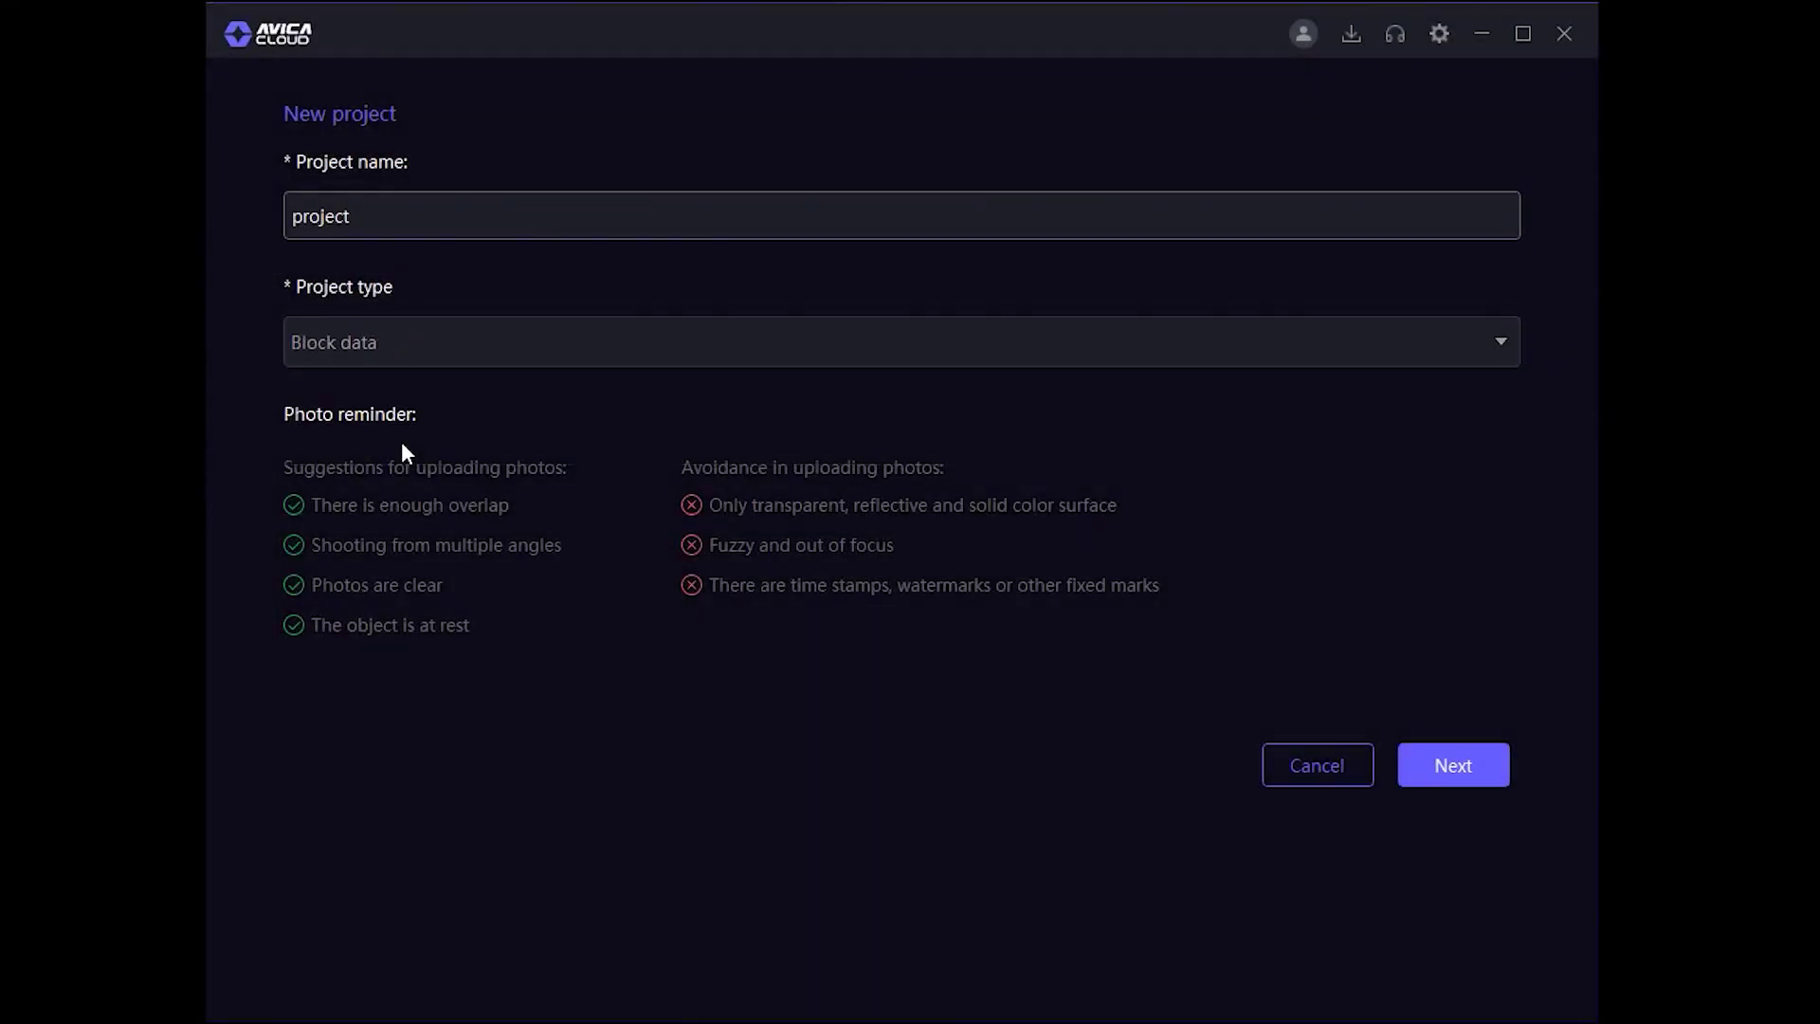
click(1440, 766)
click(395, 219)
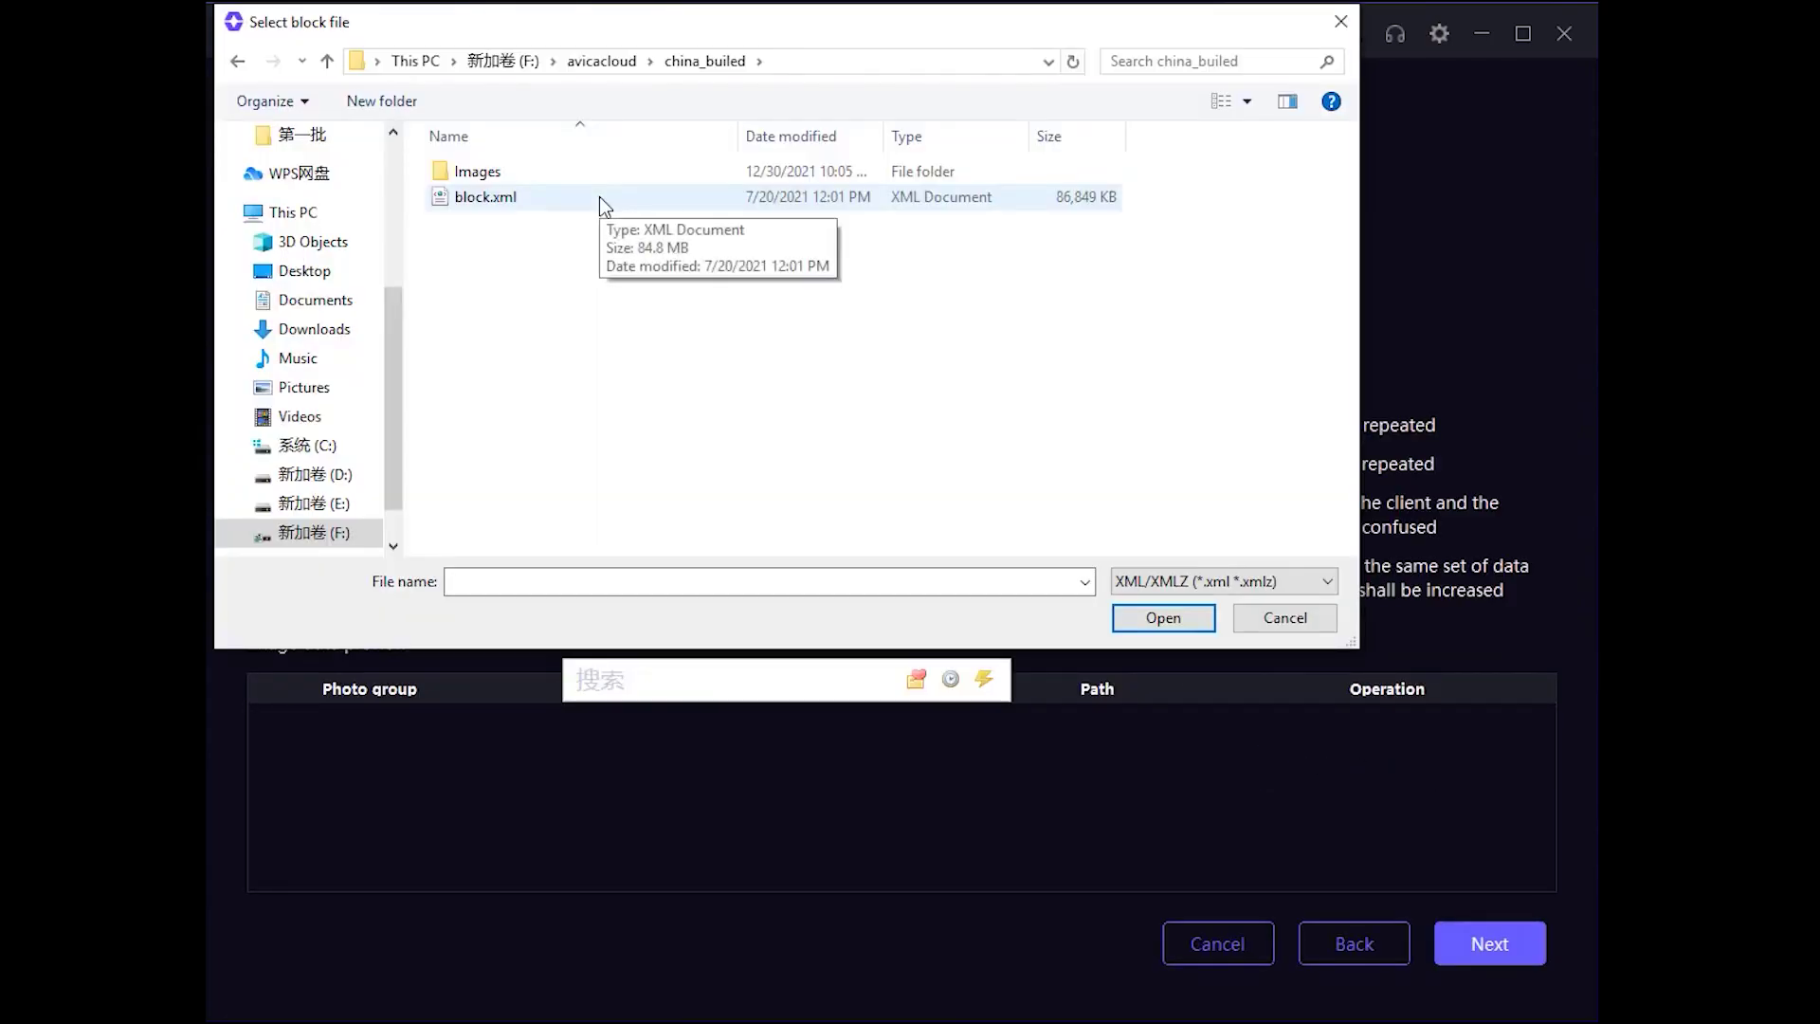
click(600, 196)
click(1163, 618)
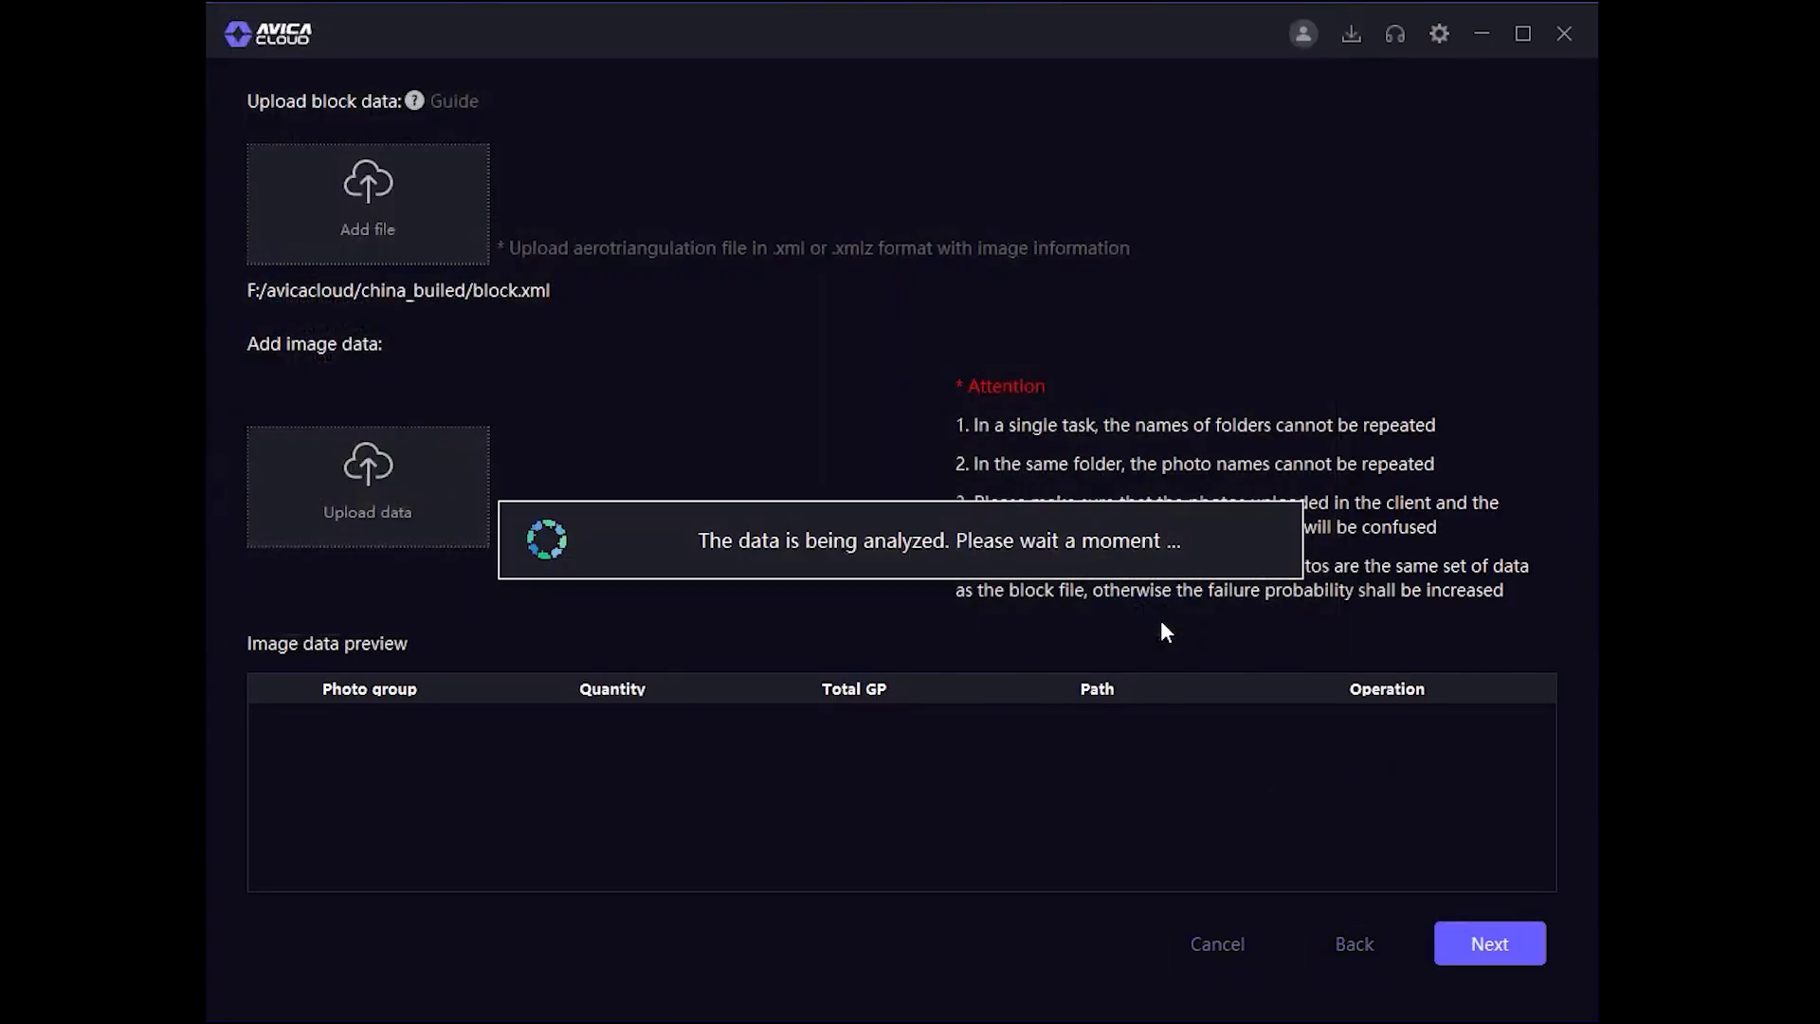
mouse_move(367, 486)
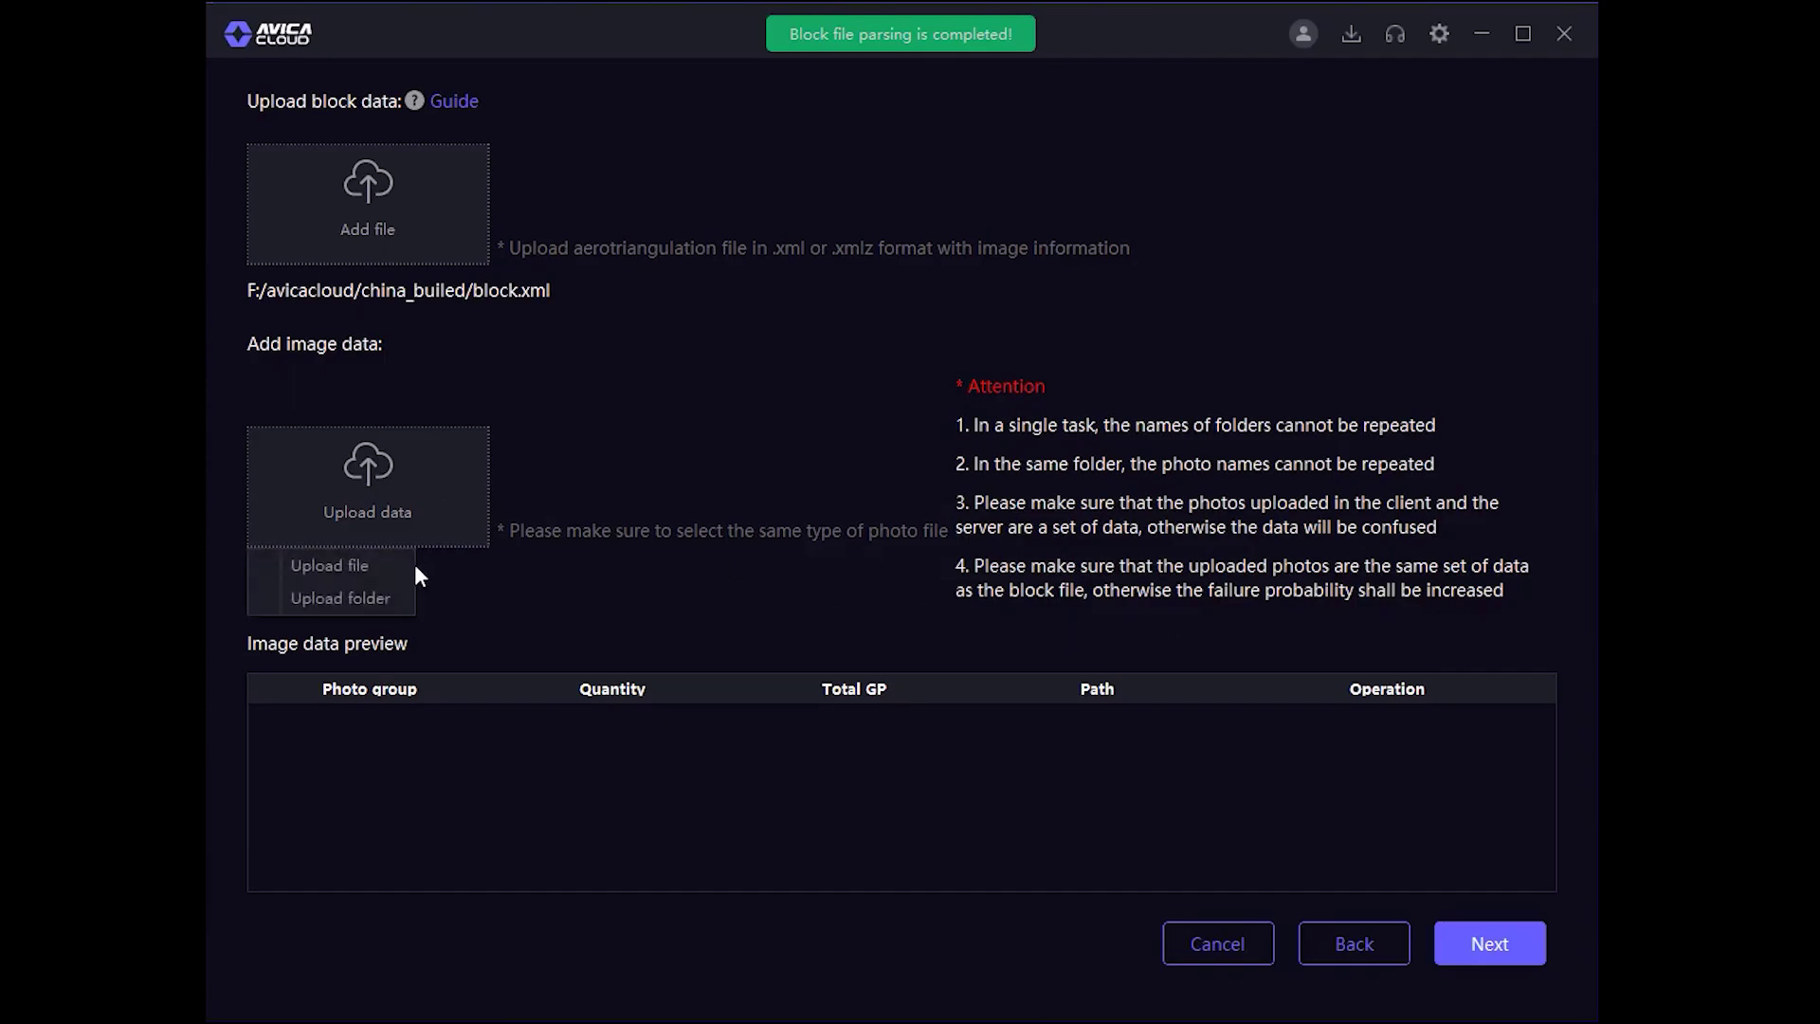
- Add the Images folder of 281 photos and continue to reconstruction settings
click(412, 595)
click(1054, 539)
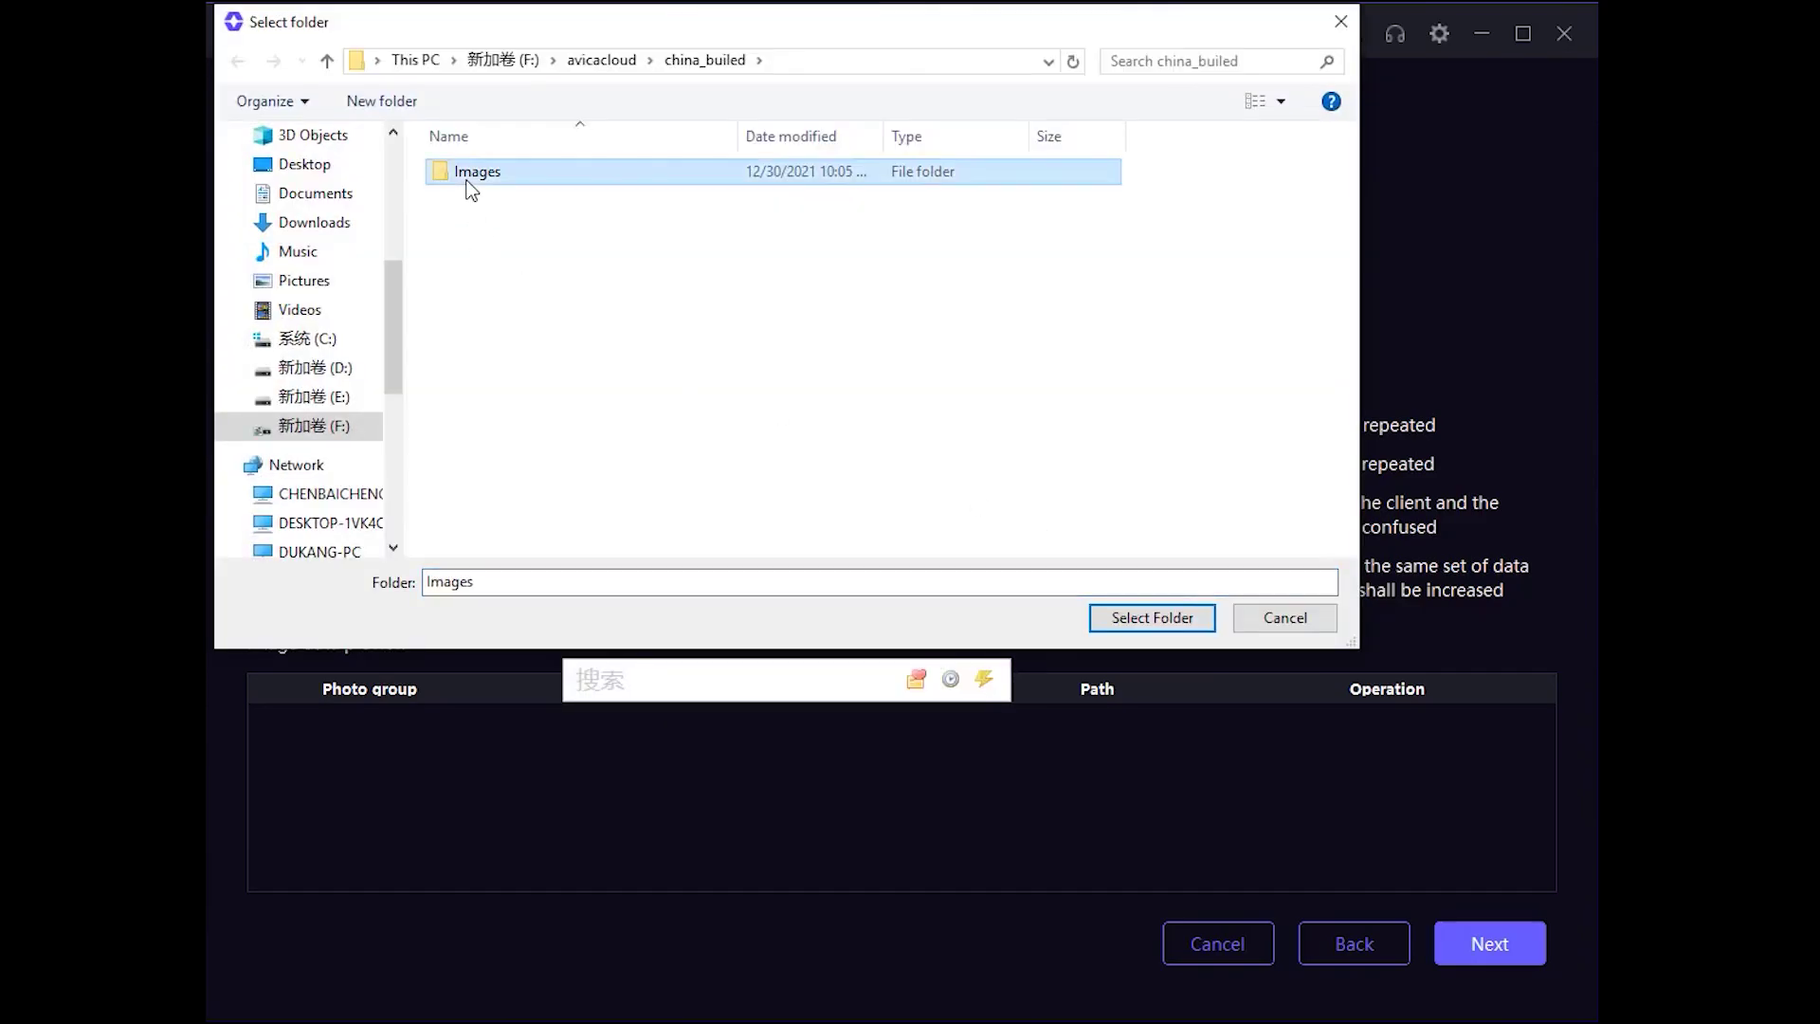
click(1151, 618)
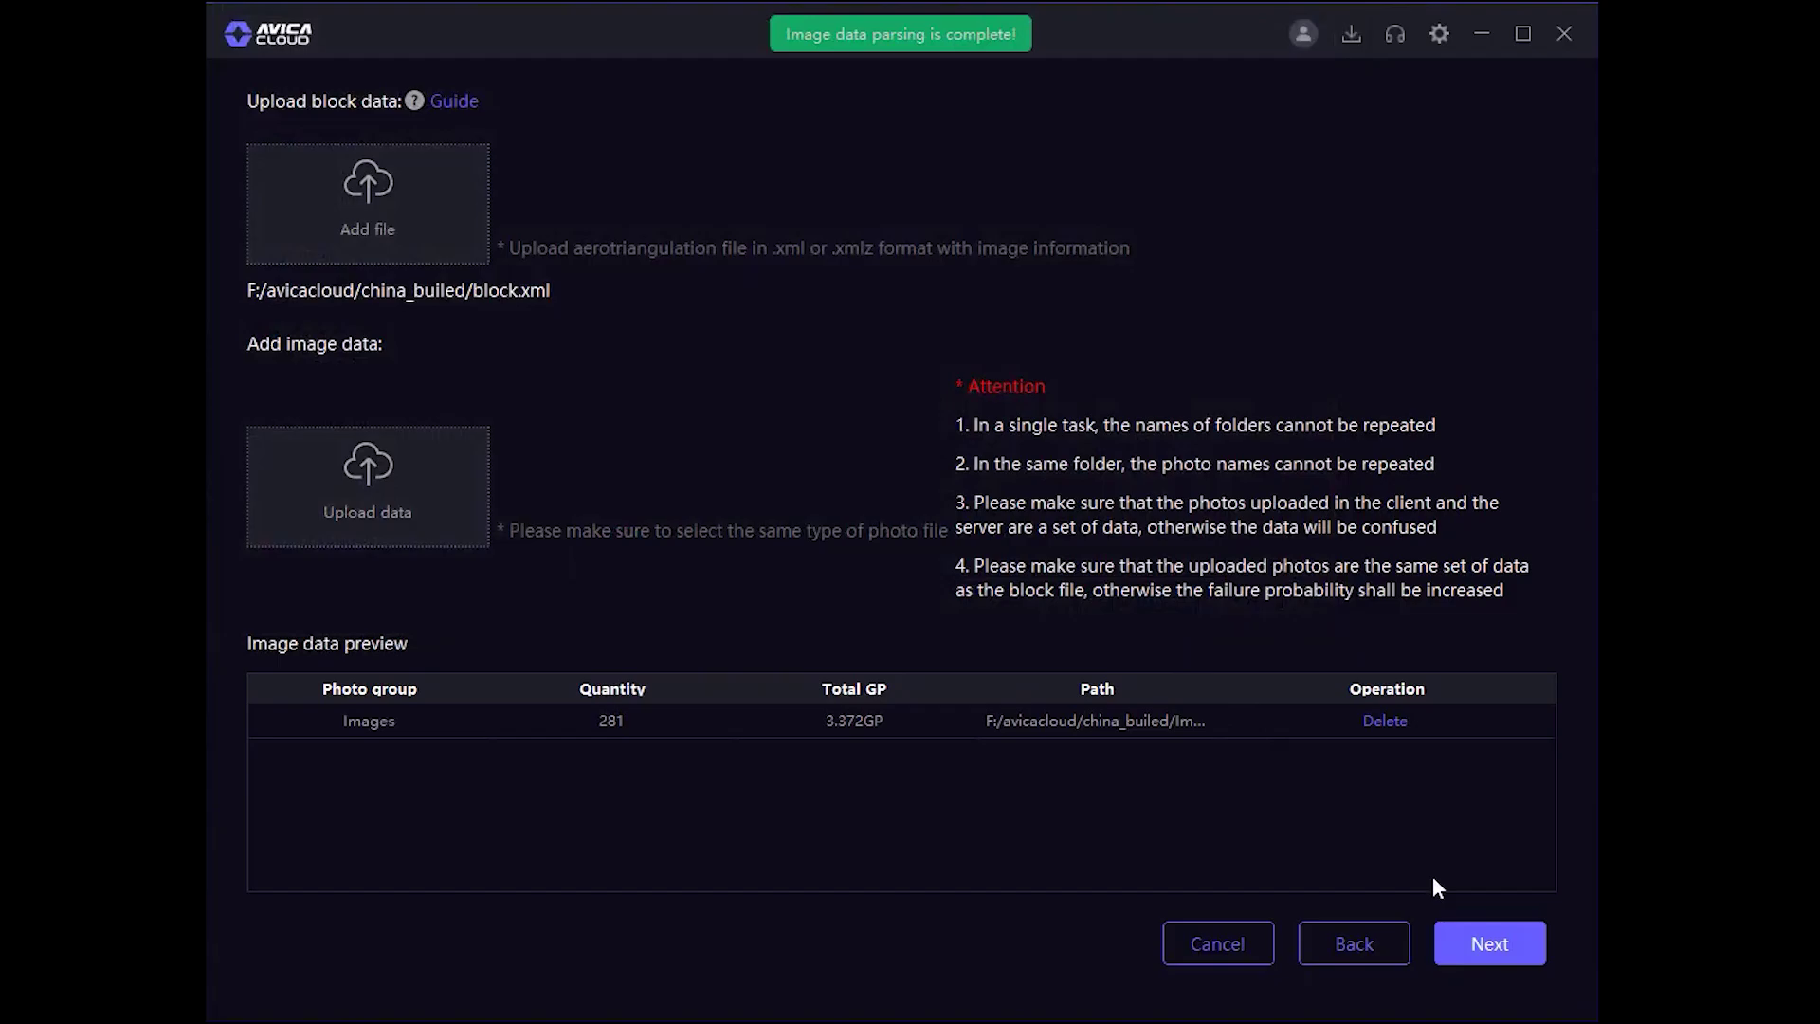
click(1484, 943)
- Set the spatial reference to CGCS2000 Gauss-Kruger CM 114E (EPSG:4547)
click(1283, 190)
click(1283, 265)
click(1007, 509)
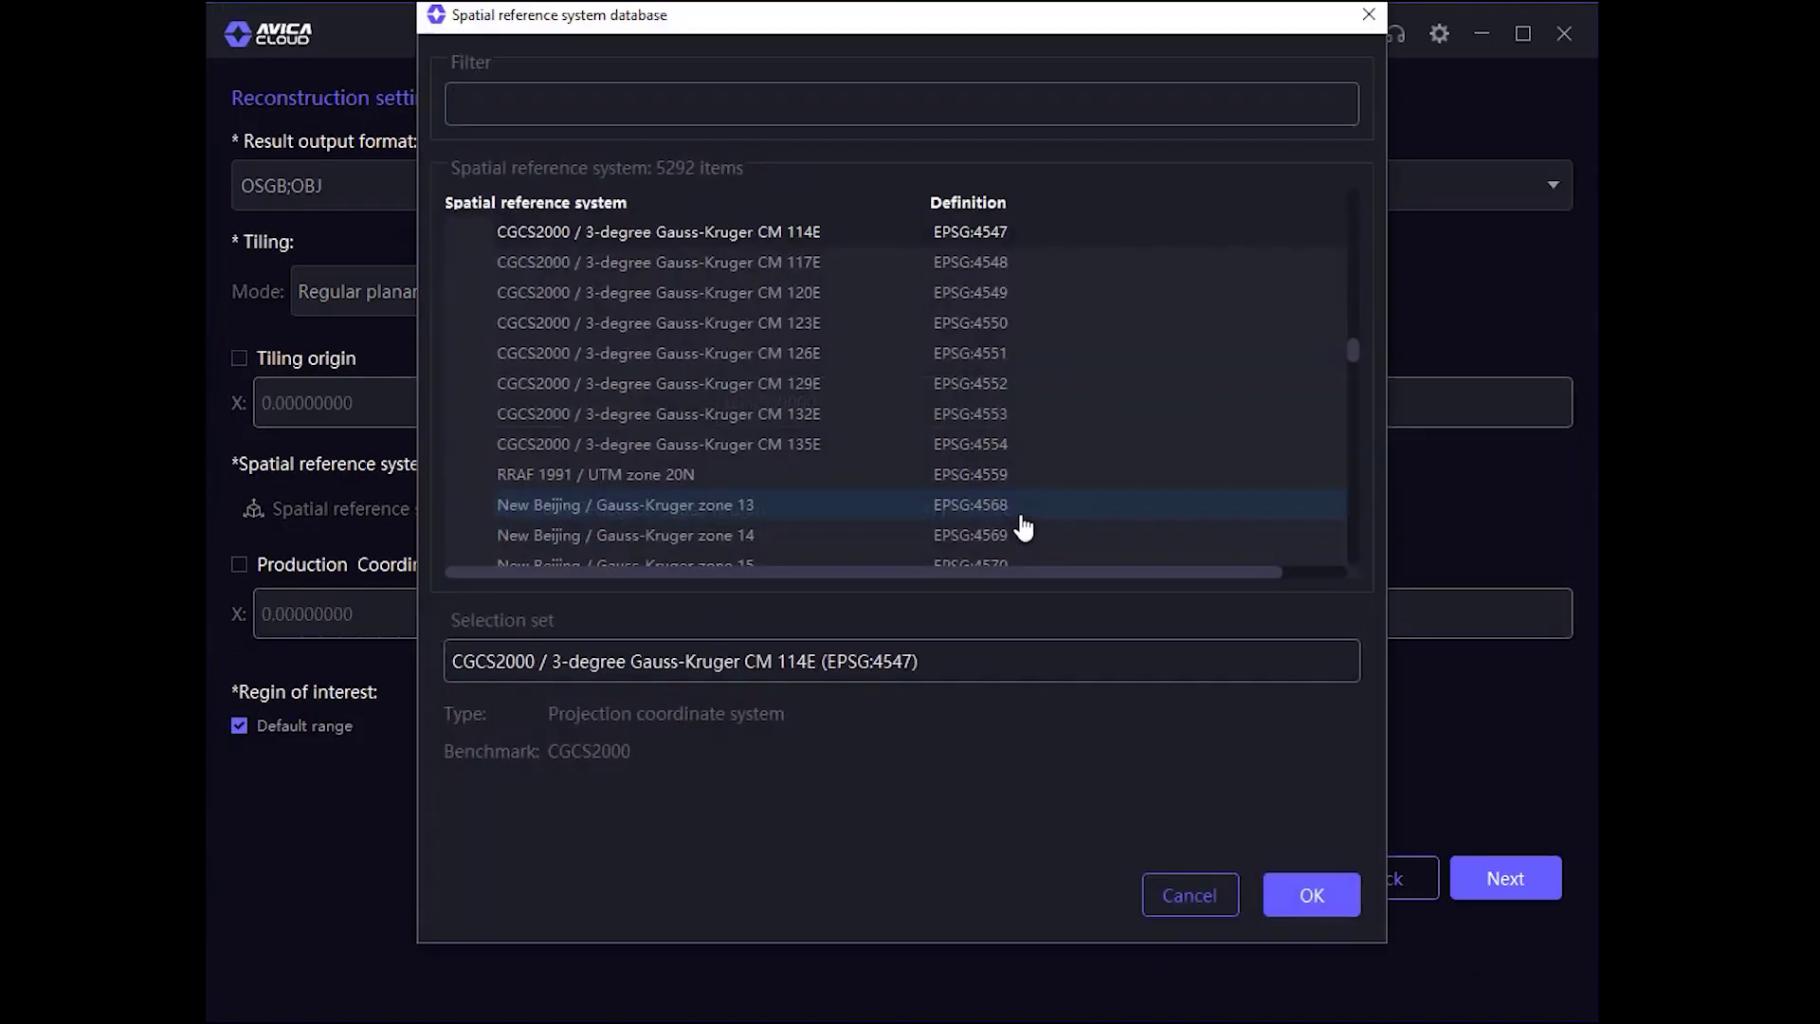
click(1311, 894)
- Replace the default reconstruction range with the fanwei.kml scope file
click(322, 727)
click(1511, 772)
click(487, 193)
click(1165, 616)
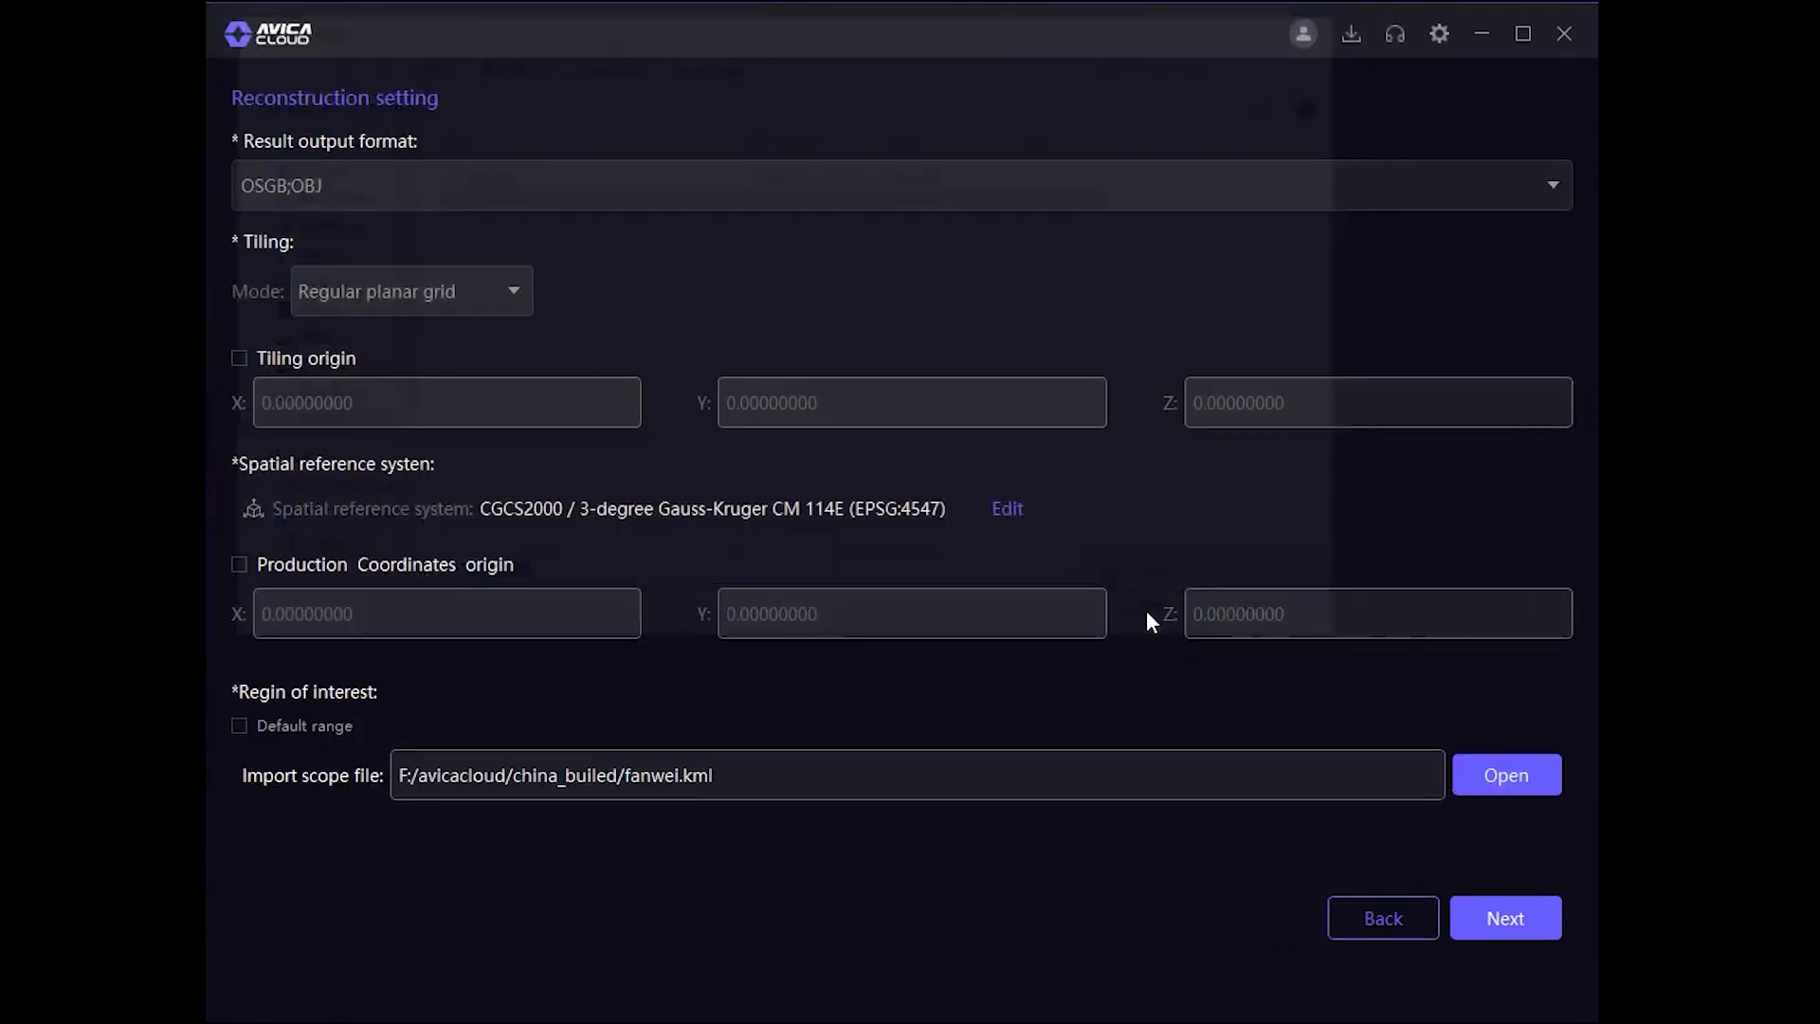
- Submit the reconstruction job and view the finished project's 3D results
click(1507, 914)
click(1501, 981)
click(1145, 662)
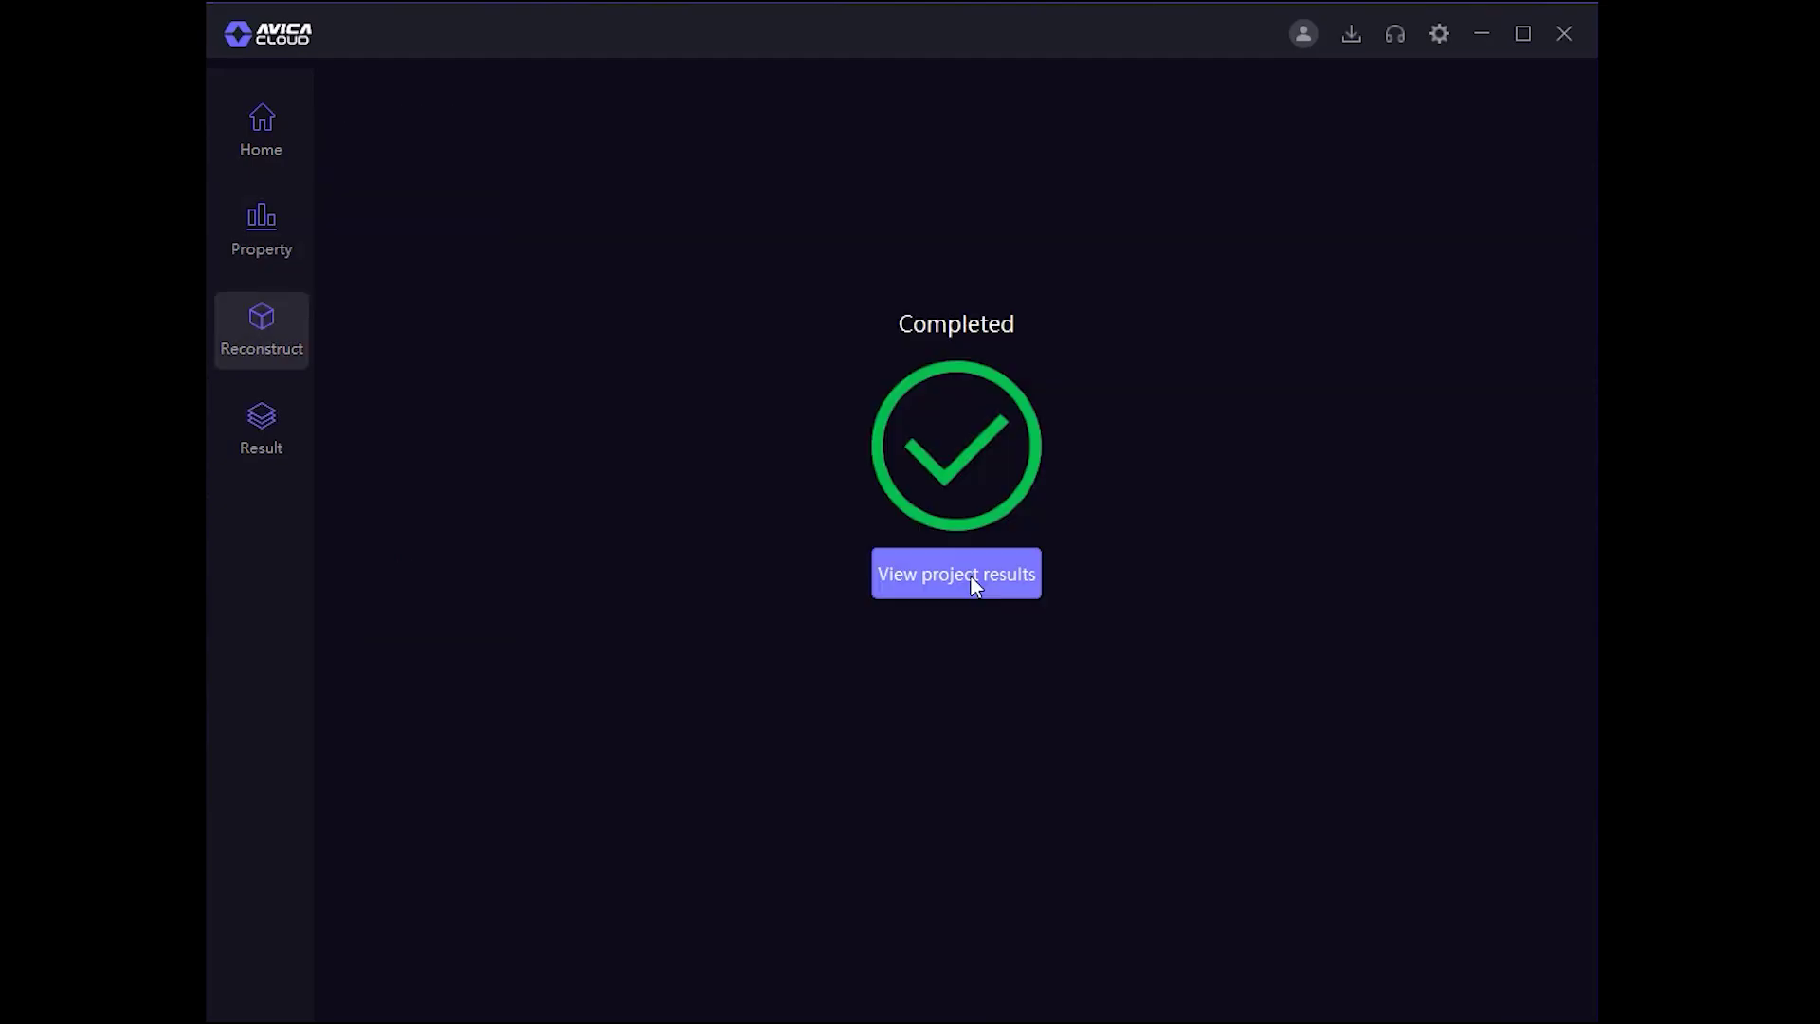
click(972, 578)
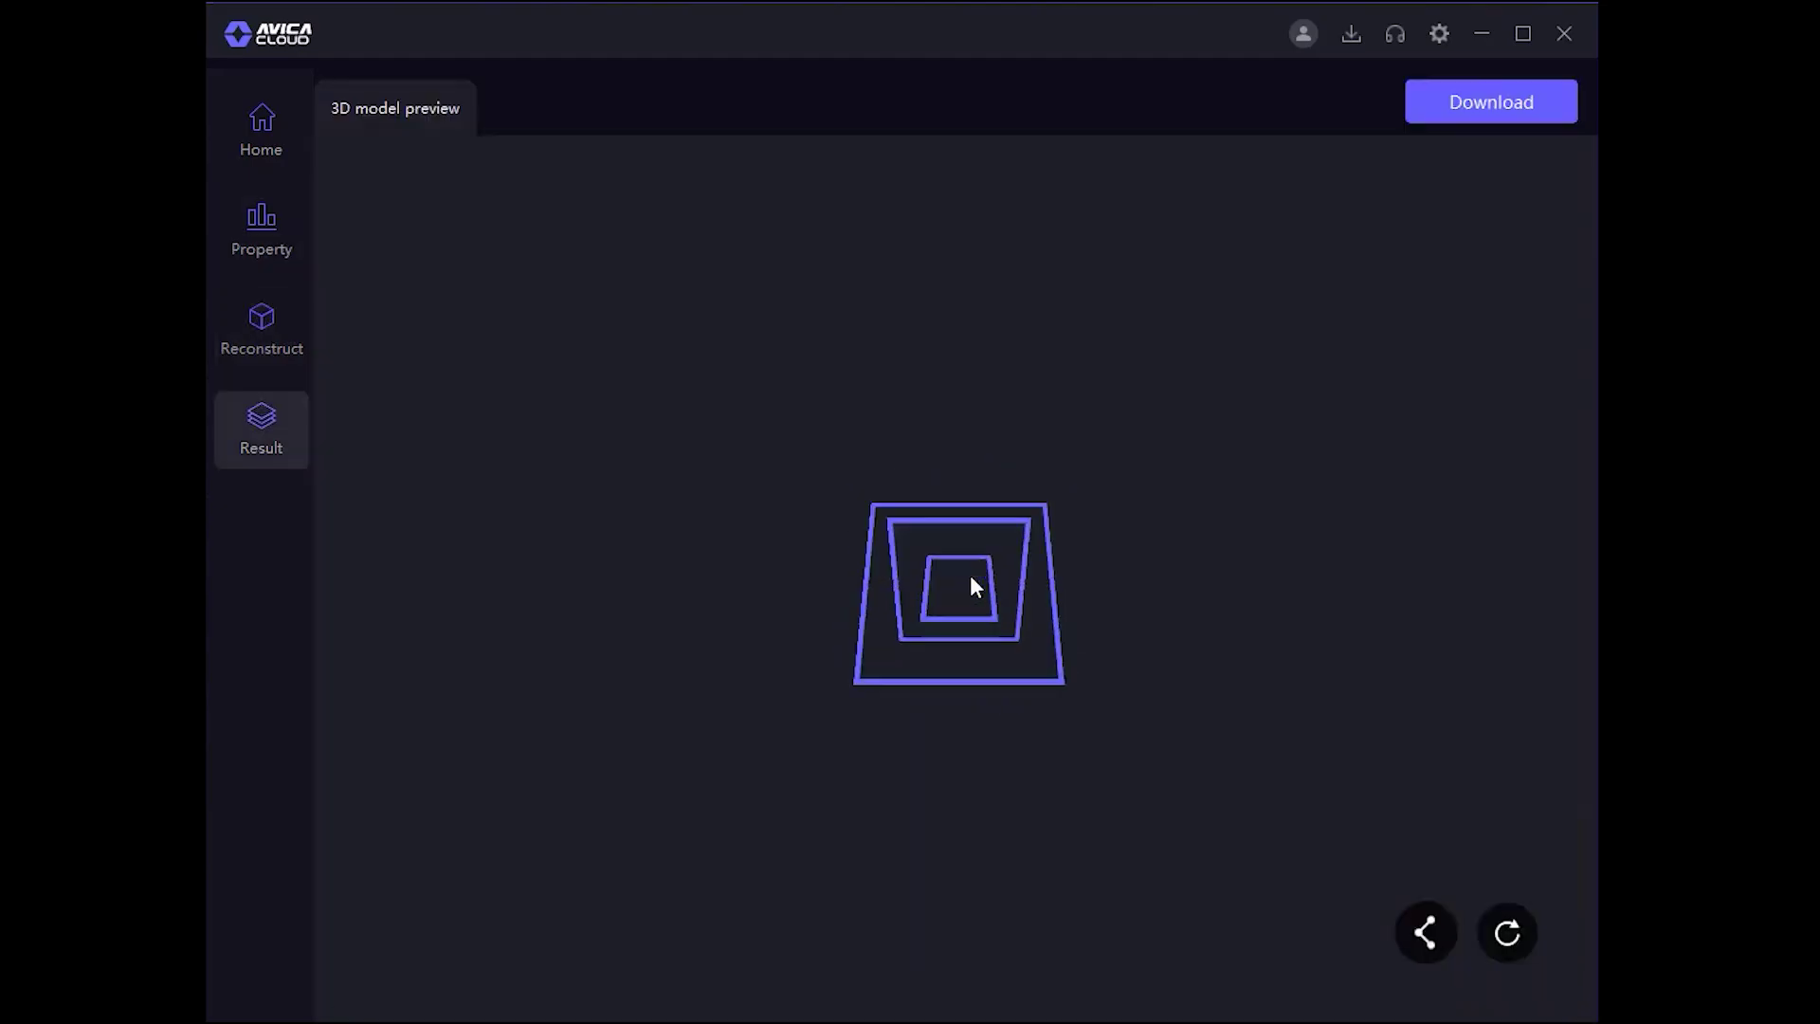